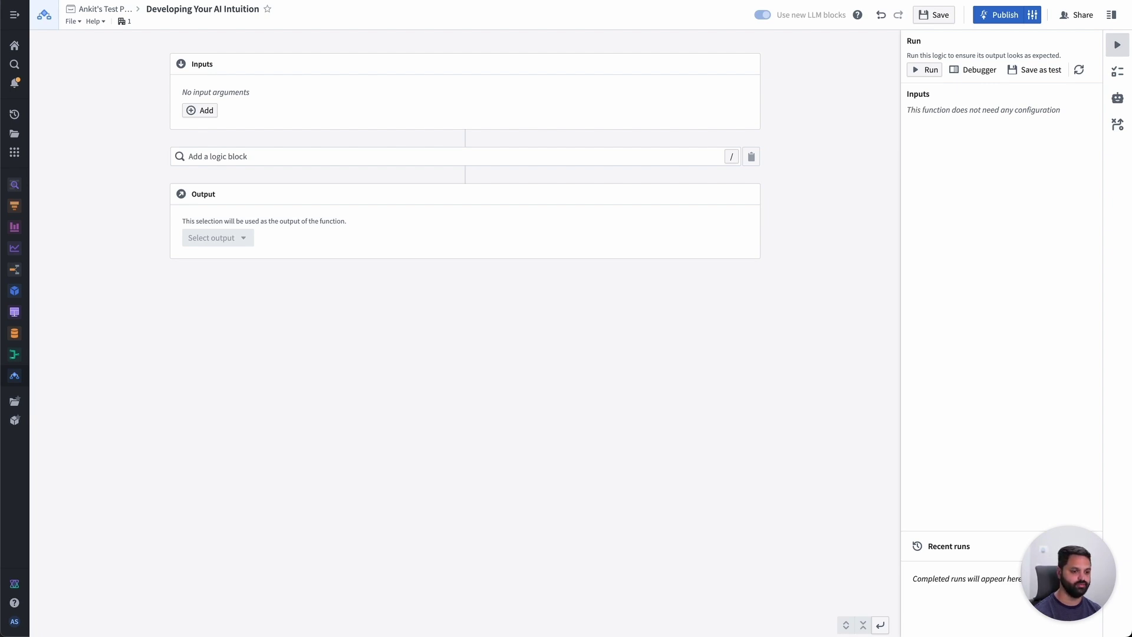
# Add a Use LLM block that rates concert reviews 1–5, with a glowing review as the task prompt
pyautogui.click(323, 155)
pyautogui.click(267, 241)
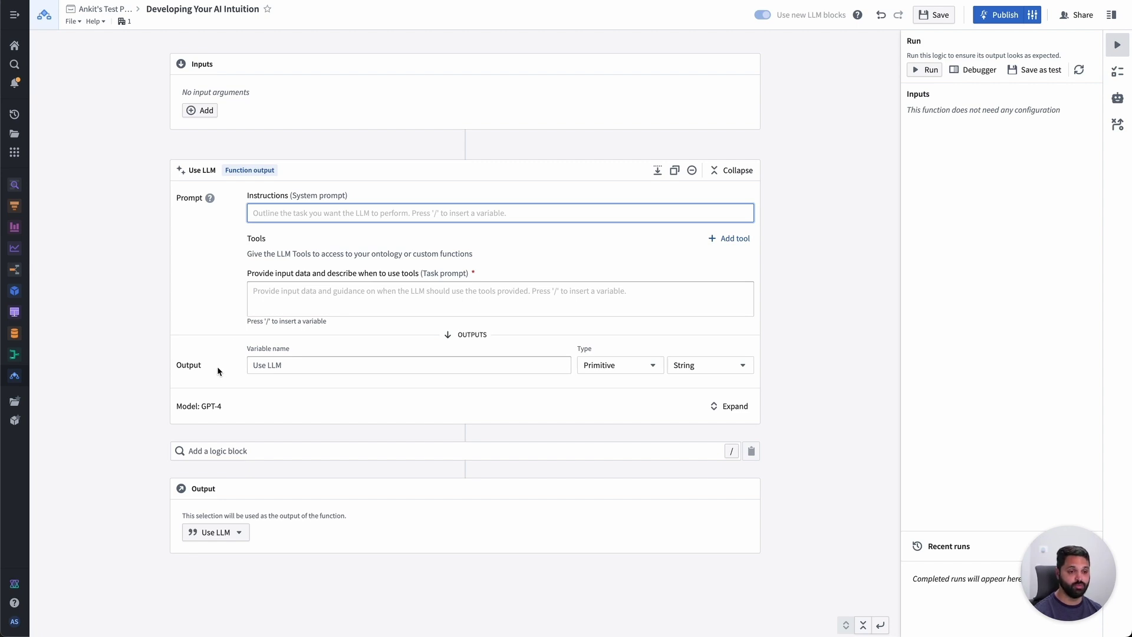
pyautogui.write('Rate')
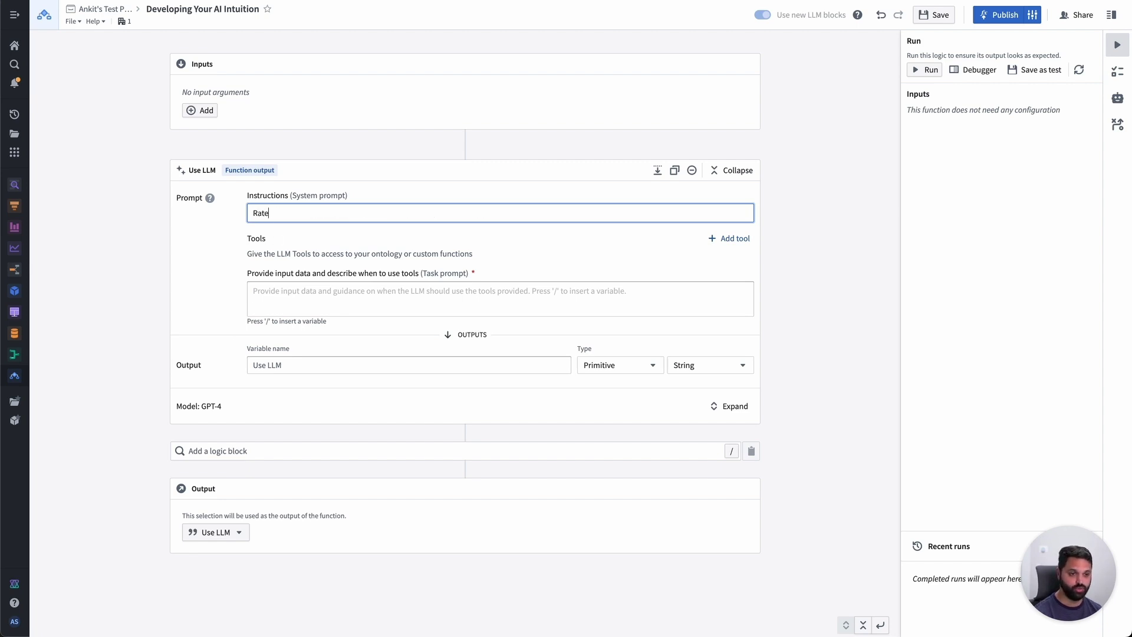
pyautogui.write(' the following conce')
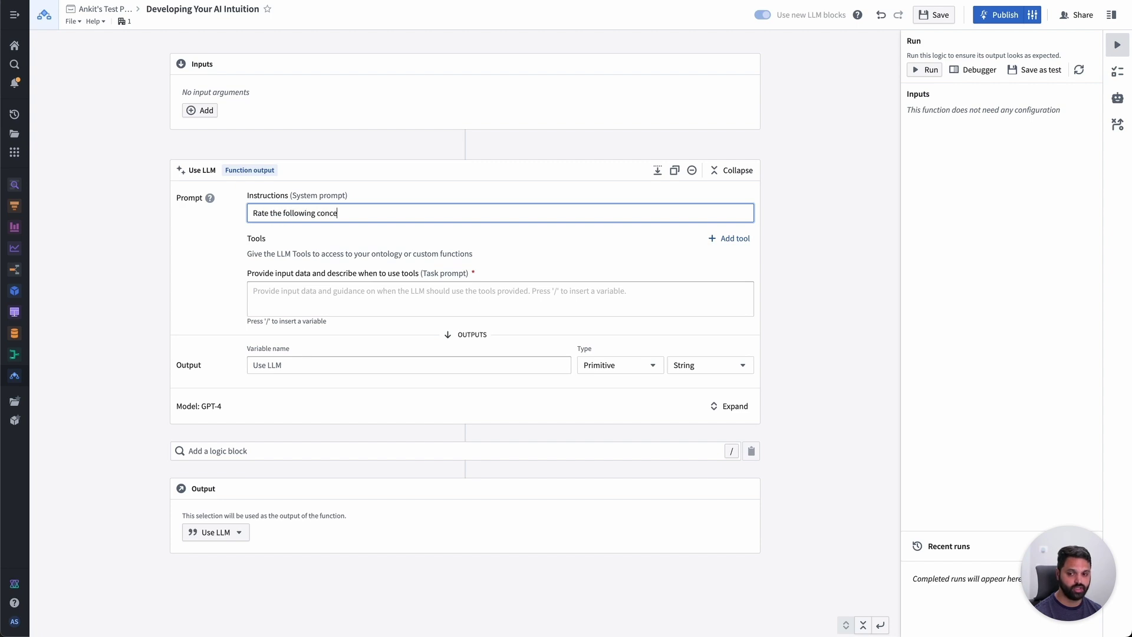
pyautogui.write('rt review on a scale')
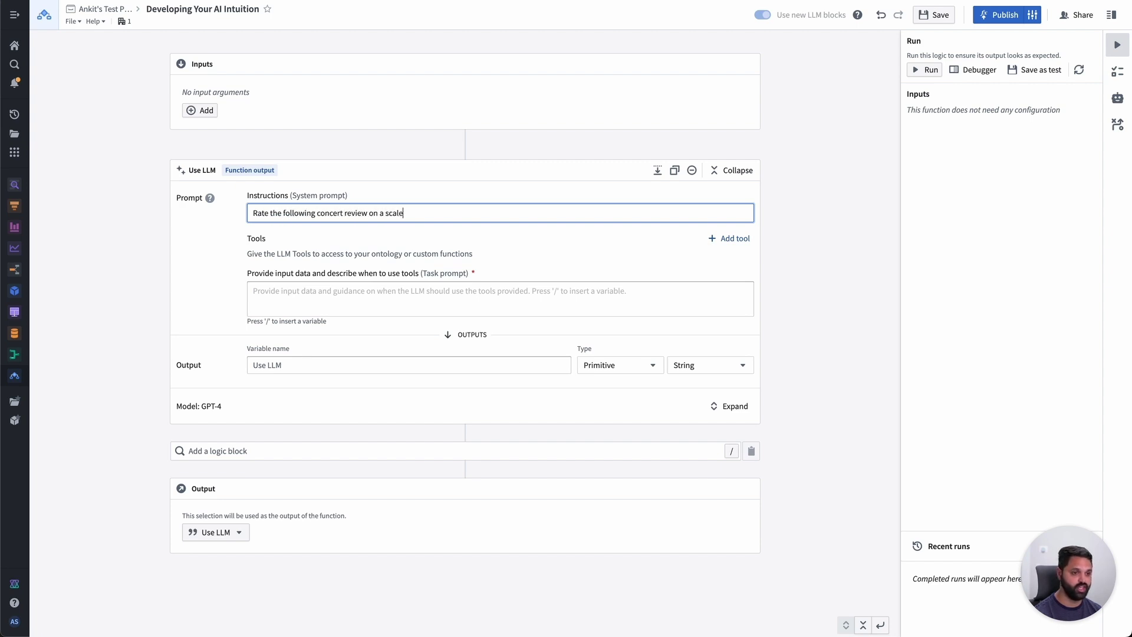
pyautogui.write(' of 1 - 5.')
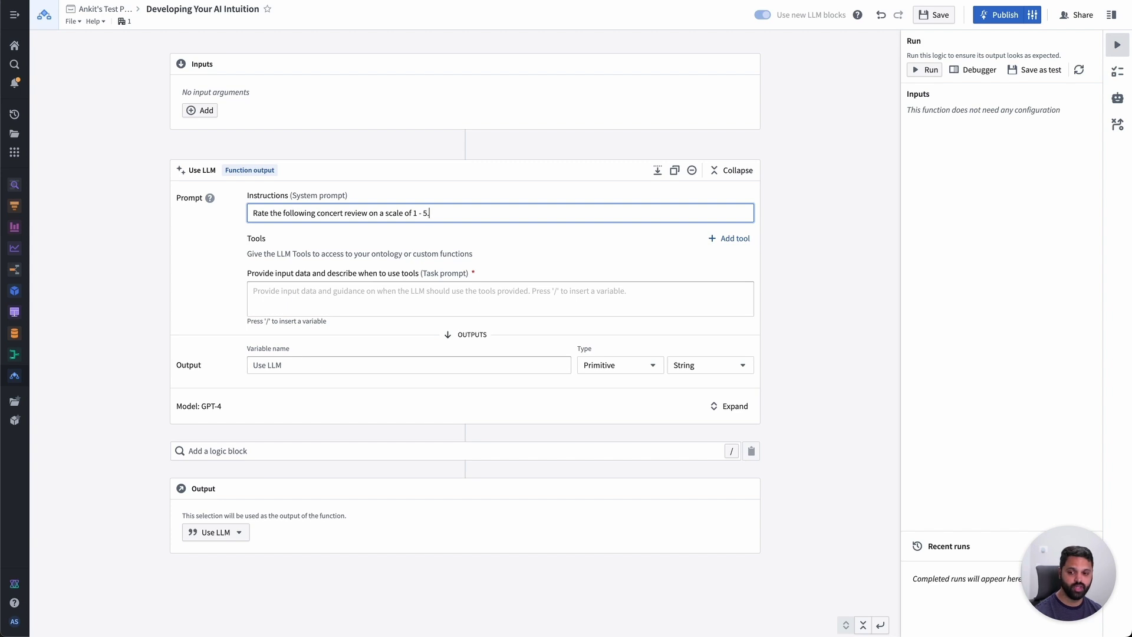
pyautogui.click(276, 309)
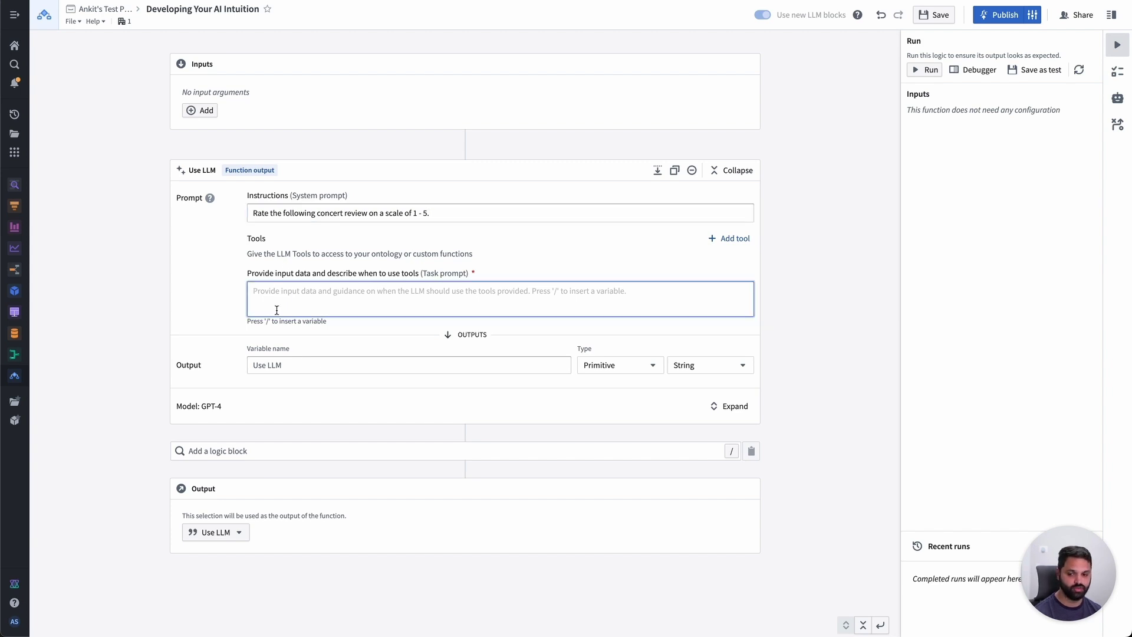
pyautogui.write('I hate that I only get to experience ')
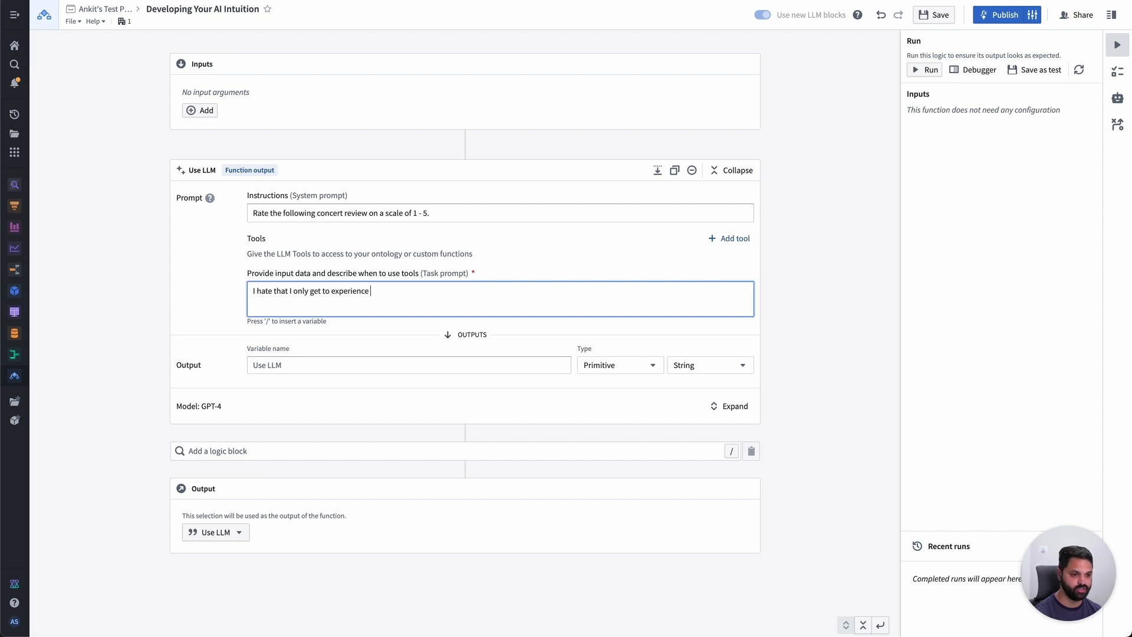
pyautogui.write('this concert one time. Unbelievable experience.')
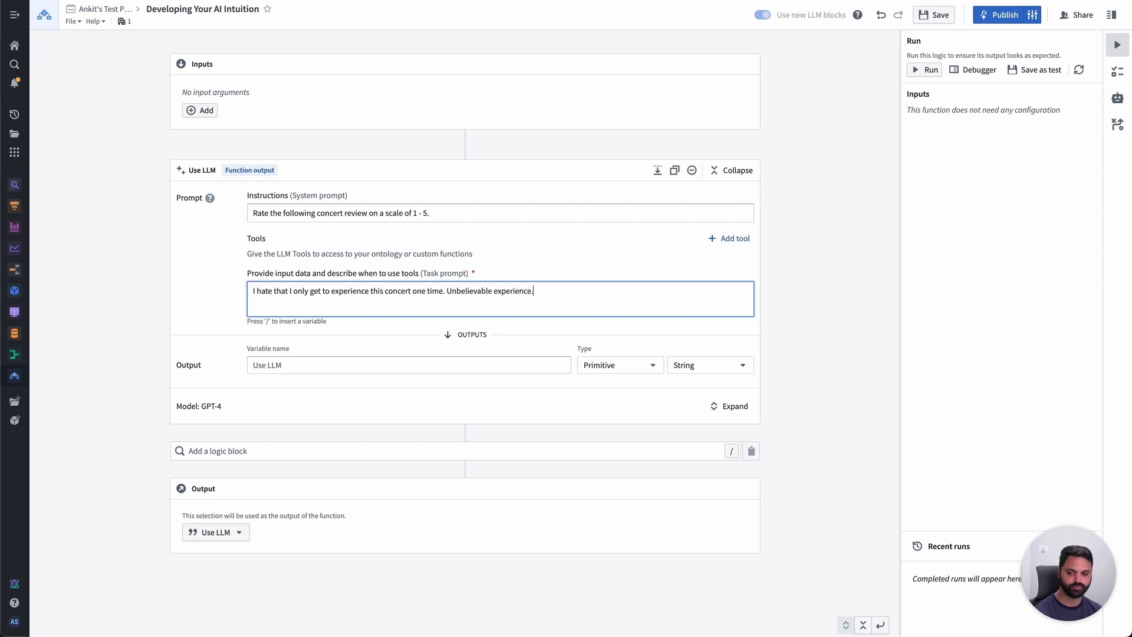
# Run the logic on the glowing review, which returns a rating of 5
pyautogui.click(933, 72)
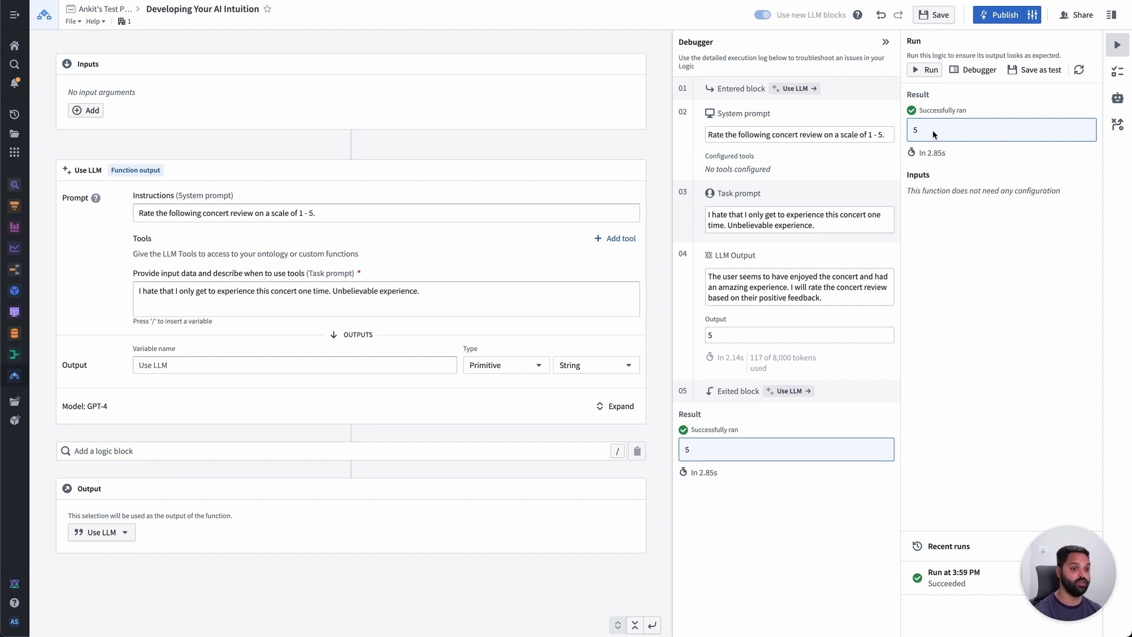
# Replace the task prompt with 'I hated the experience, completely unbelievable.' and rerun, getting 1
pyautogui.click(183, 305)
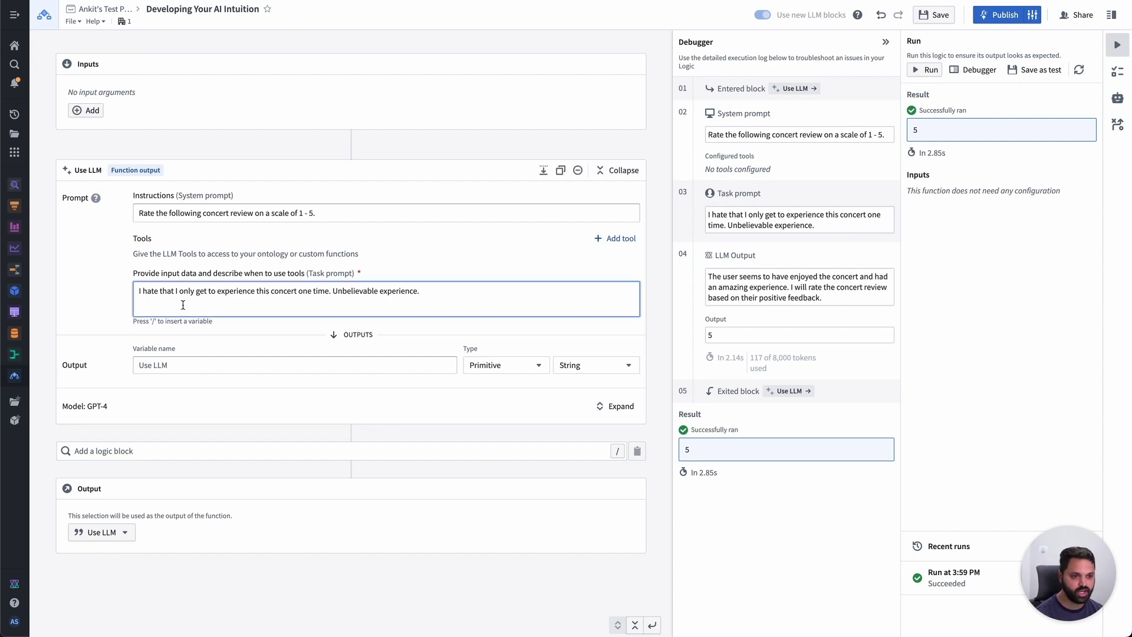
pyautogui.hotkey('ctrl', 'a')
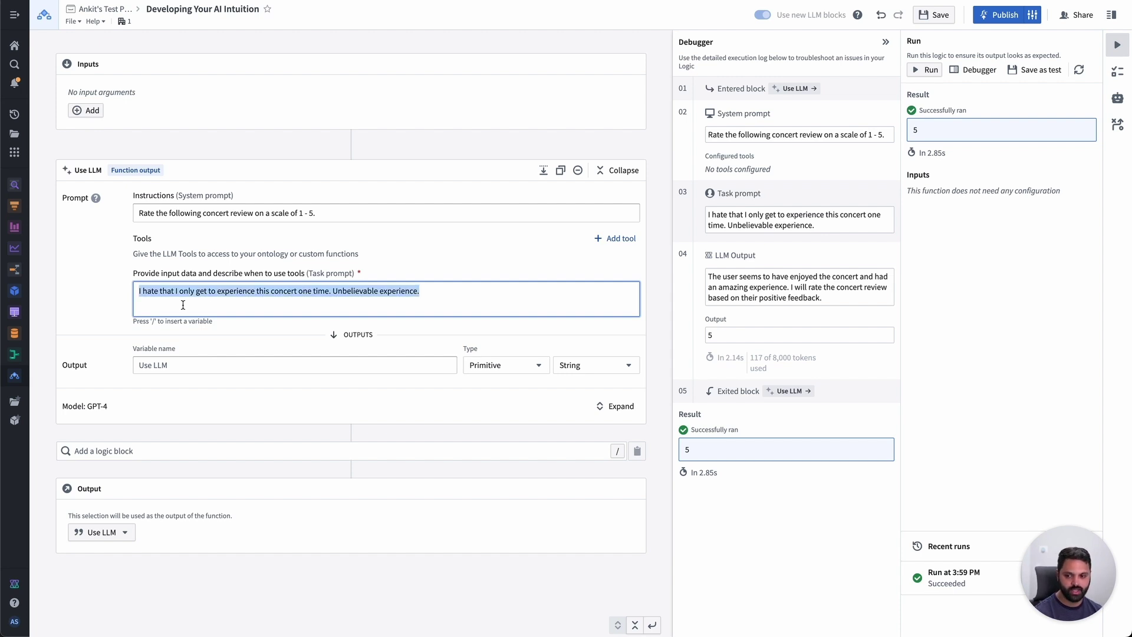
pyautogui.write('I hated the expe')
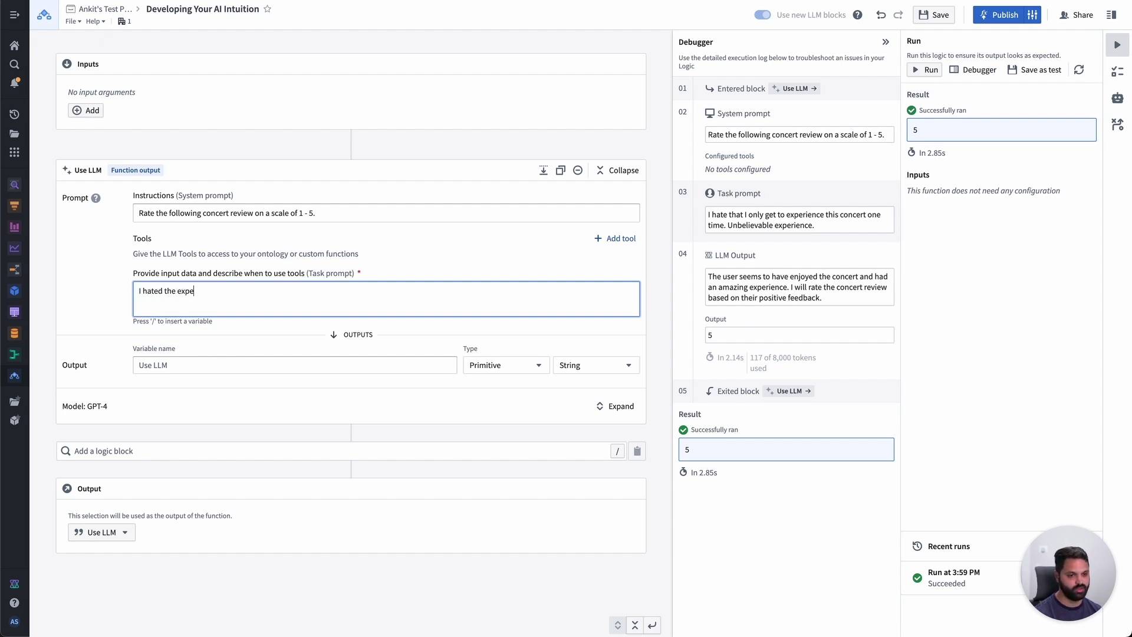
pyautogui.write('rience, completely unbeliev')
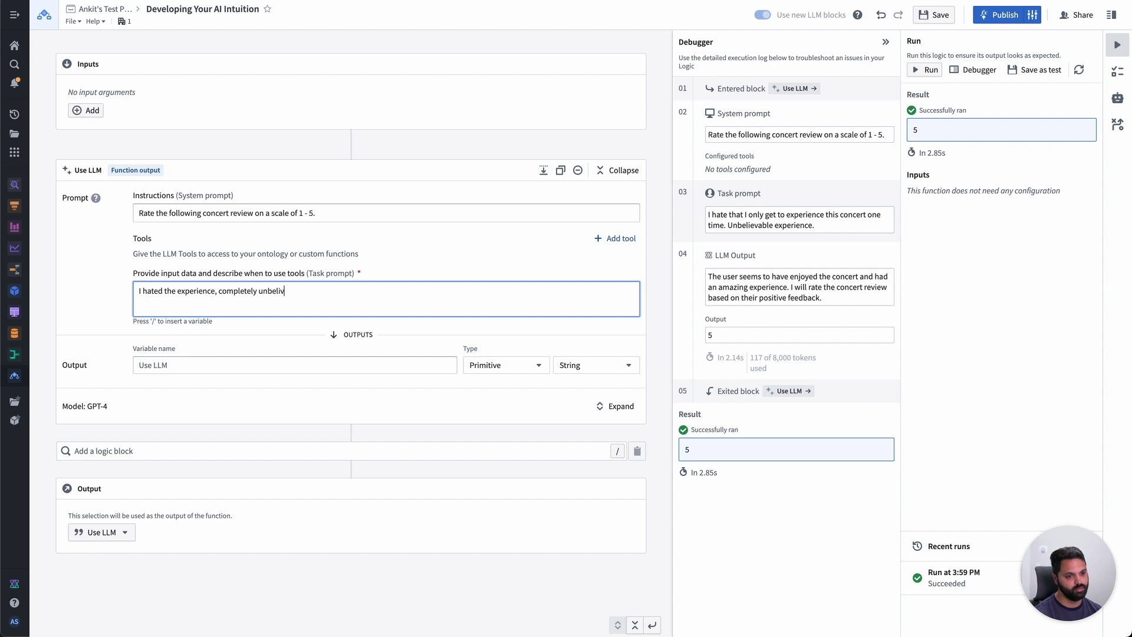
pyautogui.write('a')
pyautogui.press('BackSpace')
pyautogui.press('BackSpace')
pyautogui.write('ievable.')
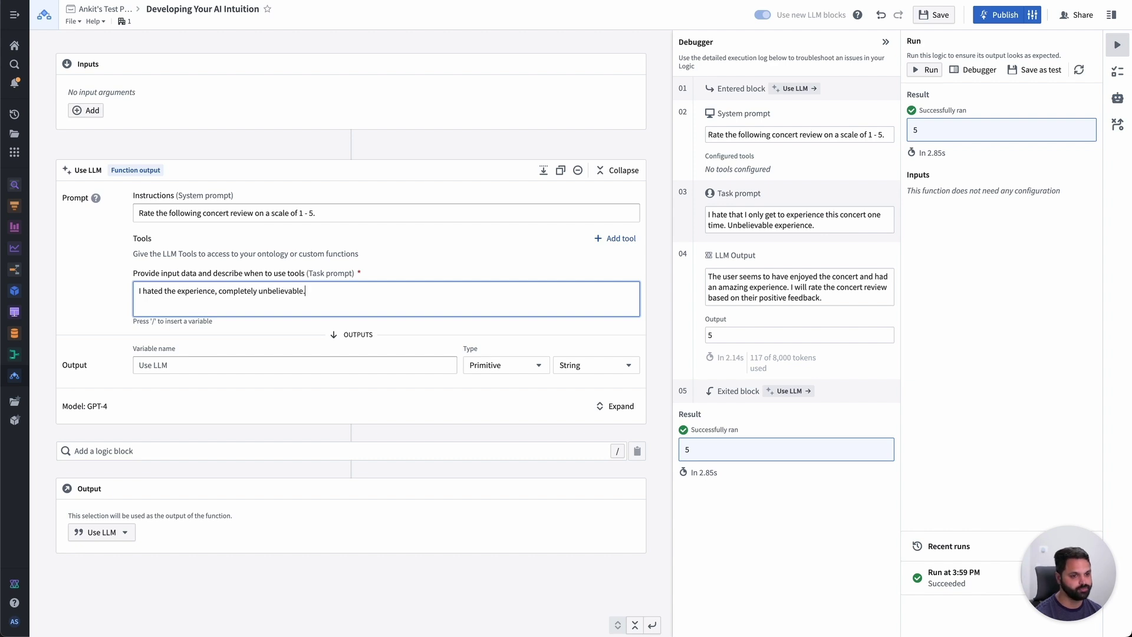
pyautogui.click(925, 70)
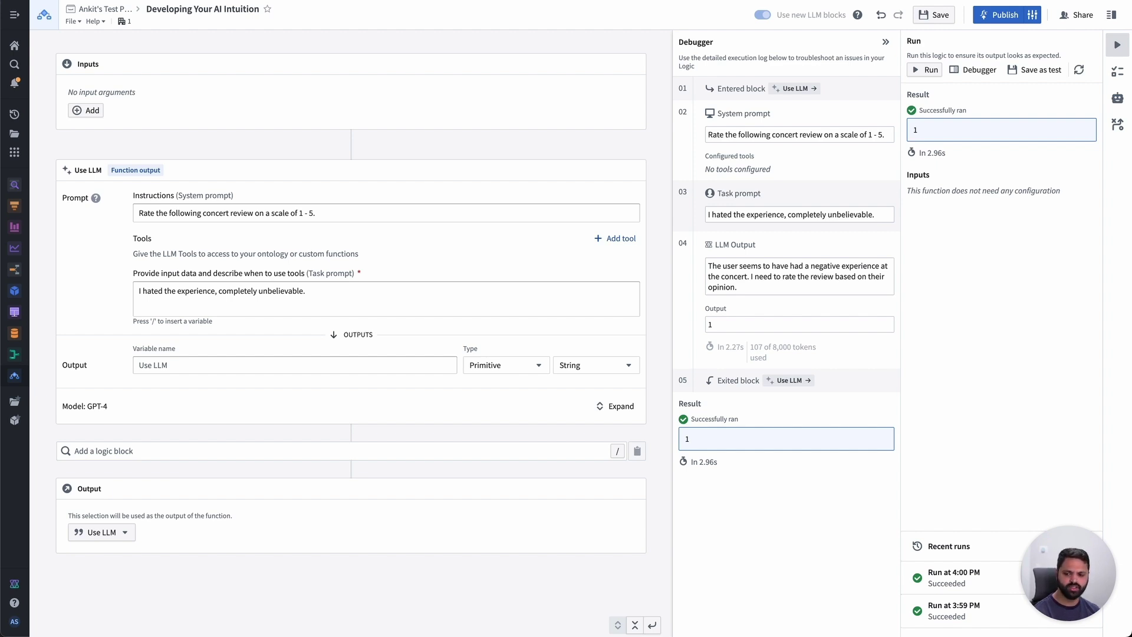
# Change the task prompt to 'Banana' and rerun; the model says it isn't a concert review
pyautogui.click(315, 289)
pyautogui.hotkey('ctrl', 'a')
pyautogui.write('Banana')
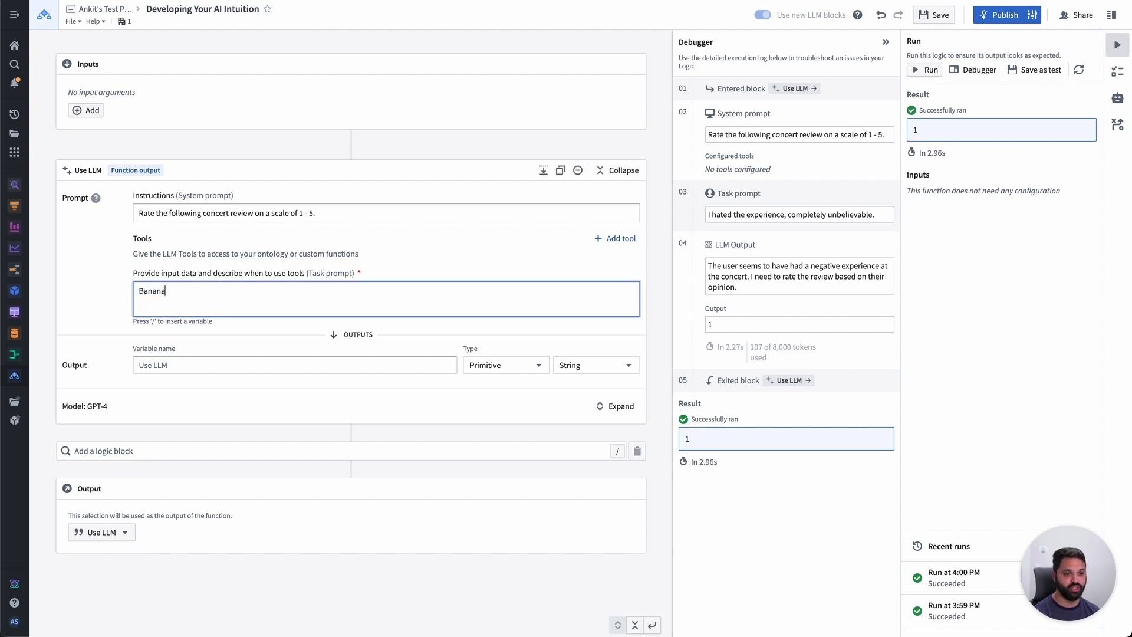
pyautogui.click(926, 69)
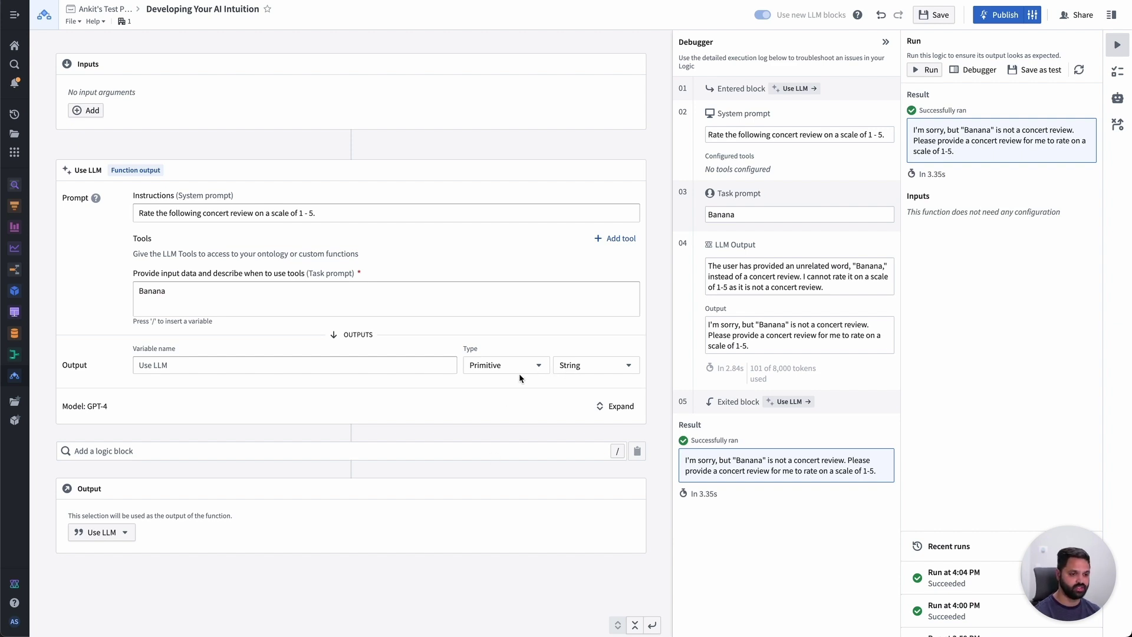
# Switch the LLM block's output type from String to Integer and rerun, so Banana returns 0
pyautogui.click(583, 367)
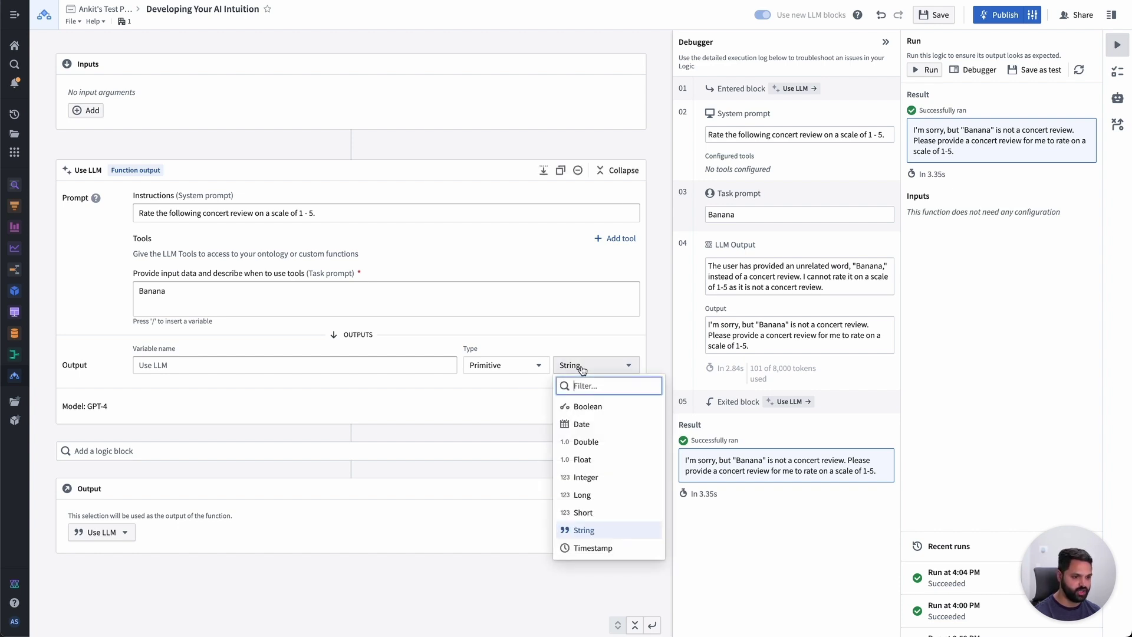
pyautogui.click(590, 477)
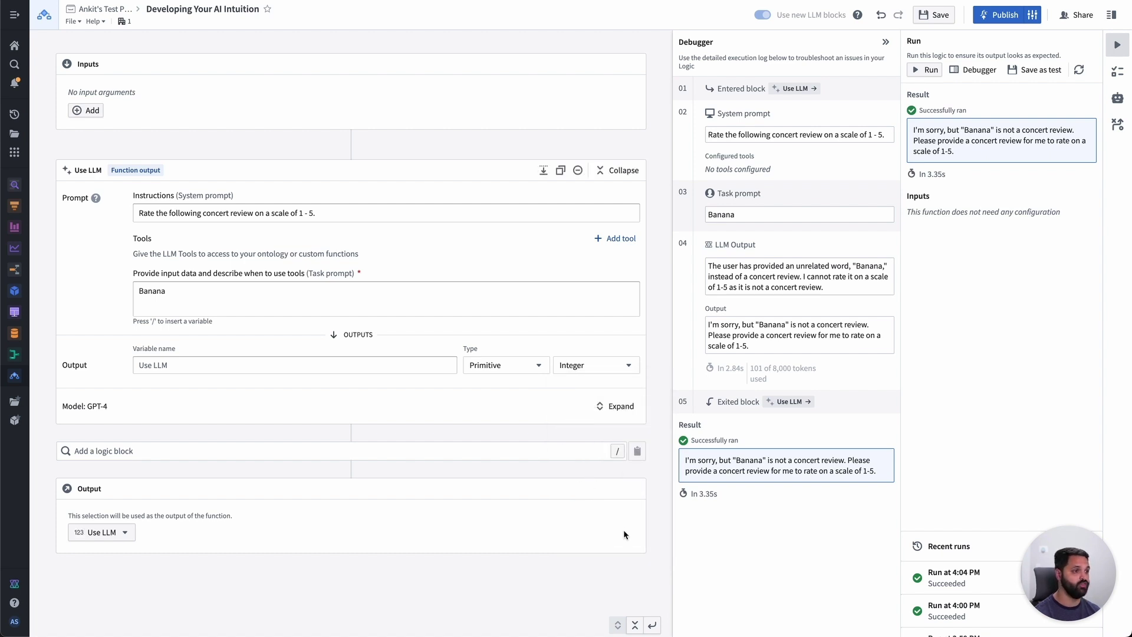
pyautogui.click(925, 70)
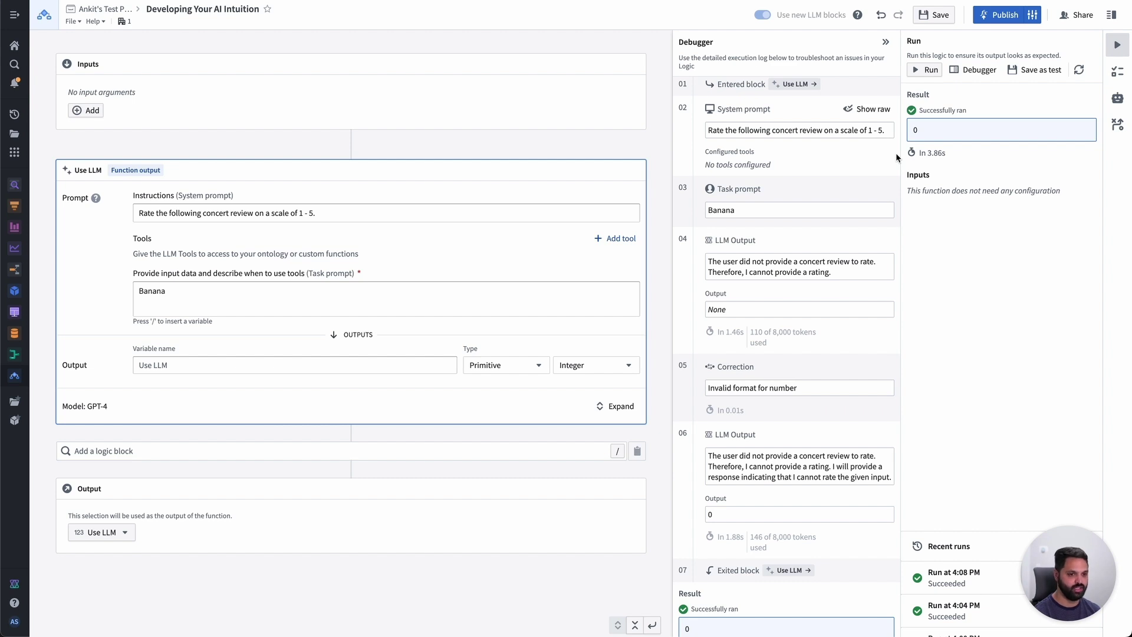
# Append 'For invalid concert reviews, return -1.' to the instructions and rerun, getting -1
pyautogui.click(415, 213)
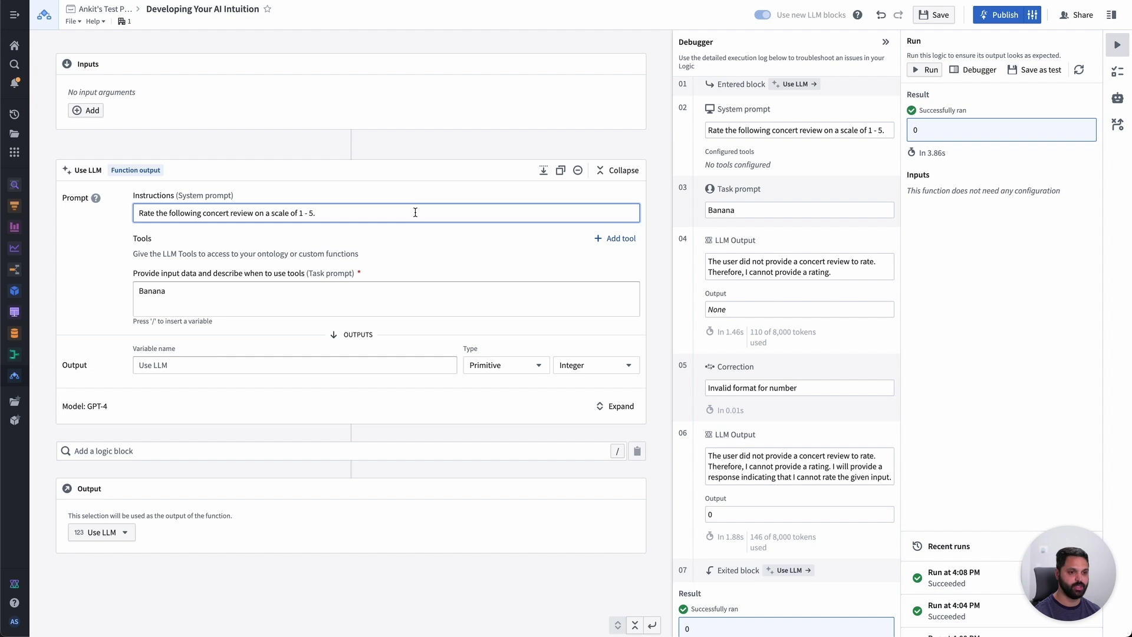
pyautogui.write('For invalid concert revie')
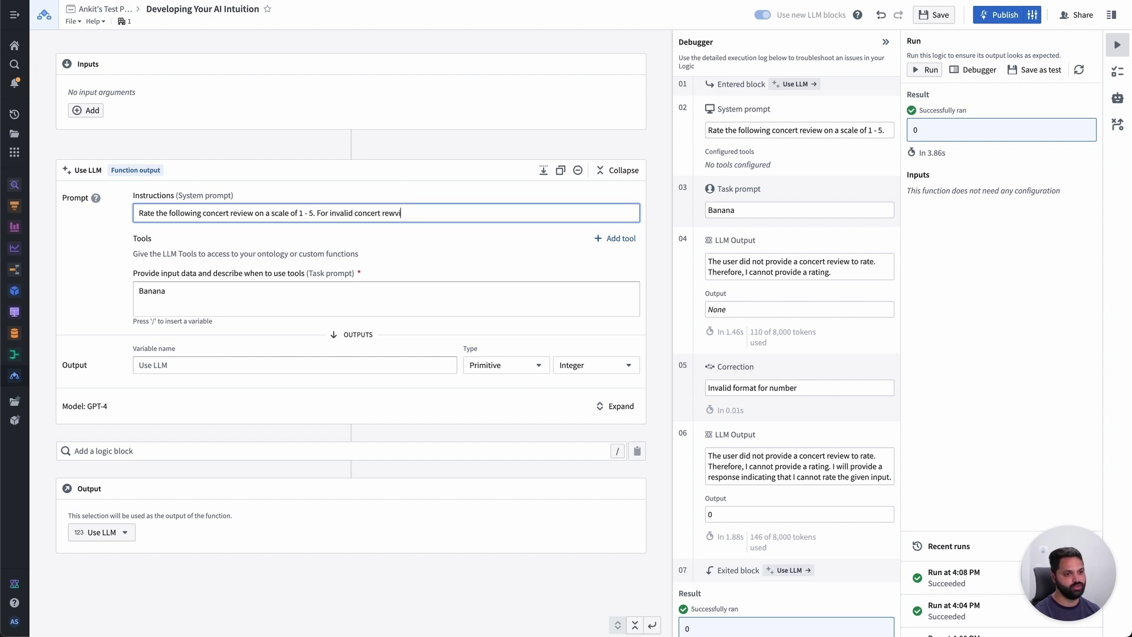
pyautogui.press('BackSpace')
pyautogui.press('BackSpace')
pyautogui.write('iews, return -')
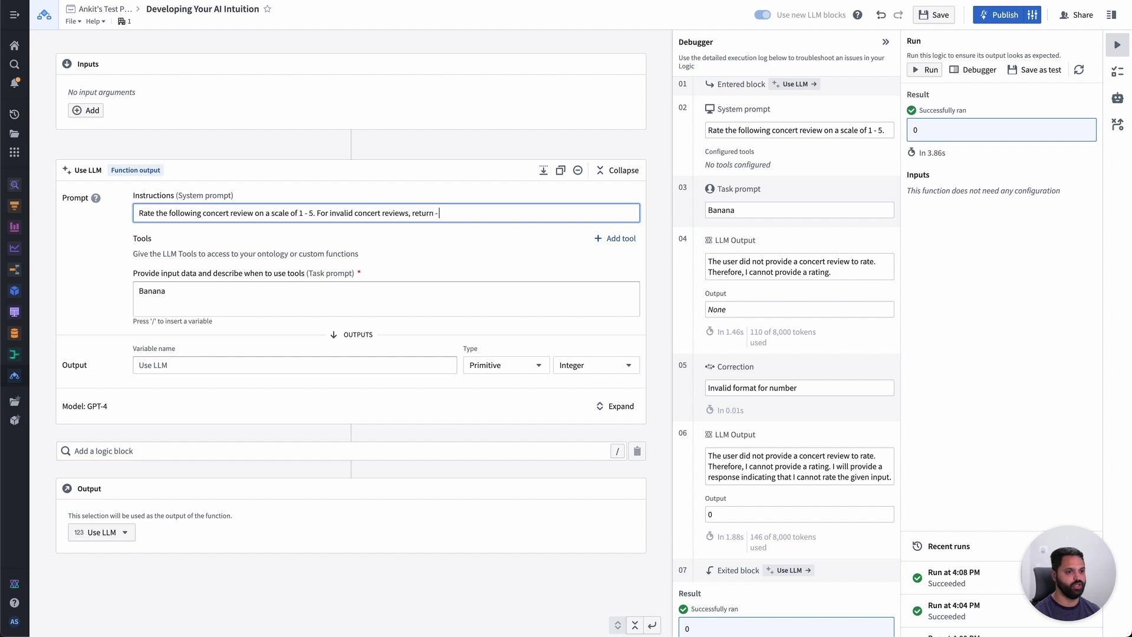
pyautogui.write('1.')
pyautogui.click(926, 70)
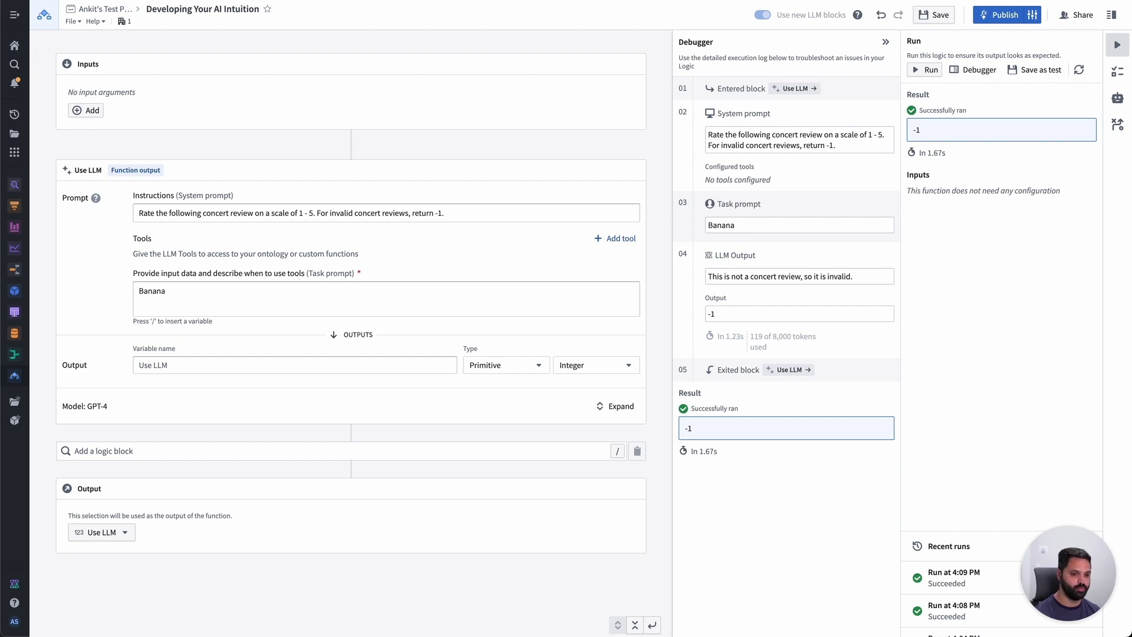
# Add a second Use LLM block and rename the first block's output to 'star rating'
pyautogui.click(230, 450)
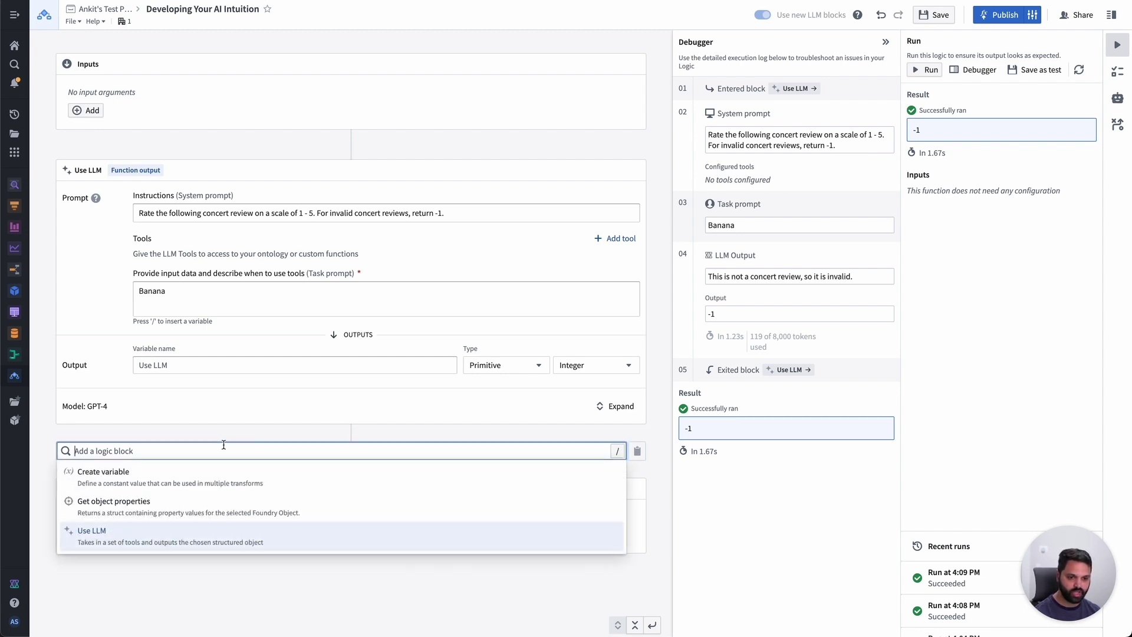
pyautogui.click(121, 537)
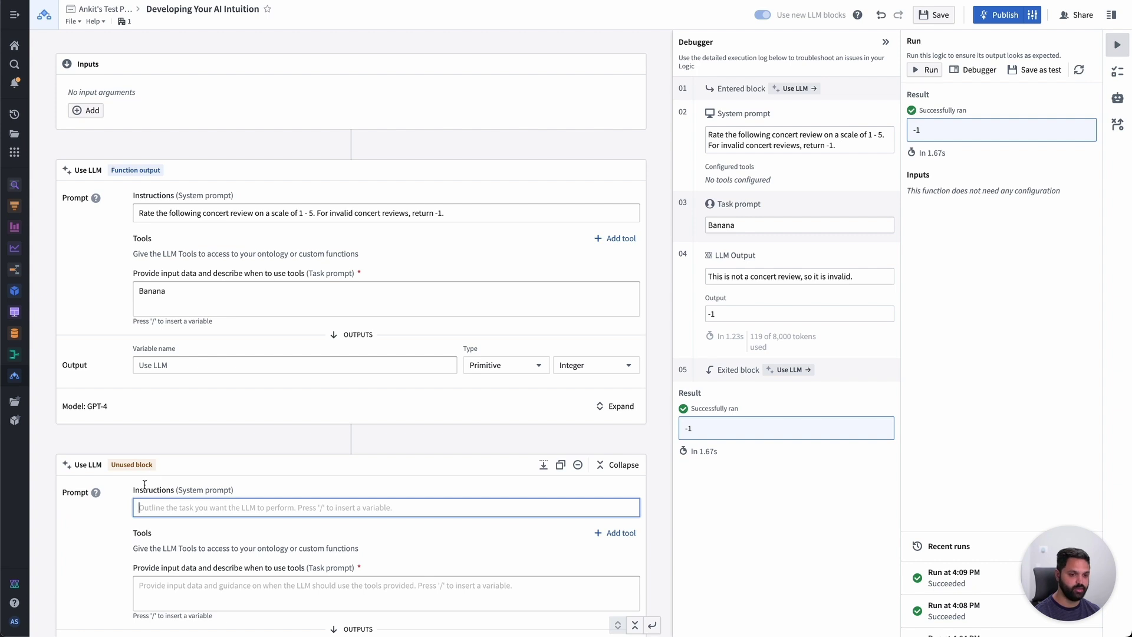
pyautogui.scroll(-1, 144, 485)
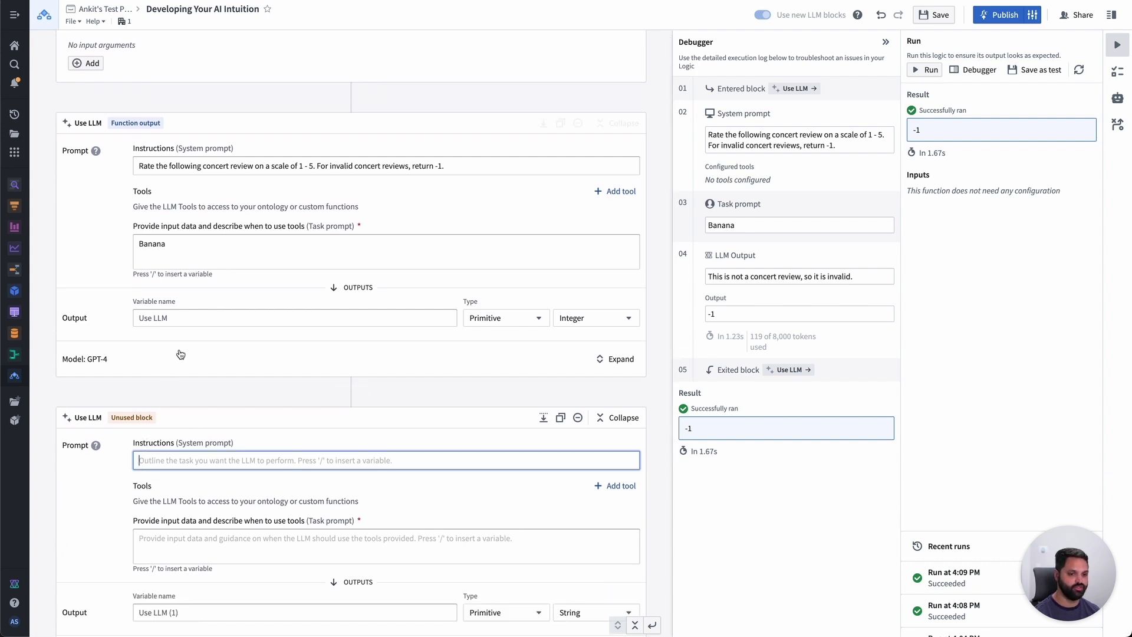
pyautogui.click(164, 318)
pyautogui.write('star rating')
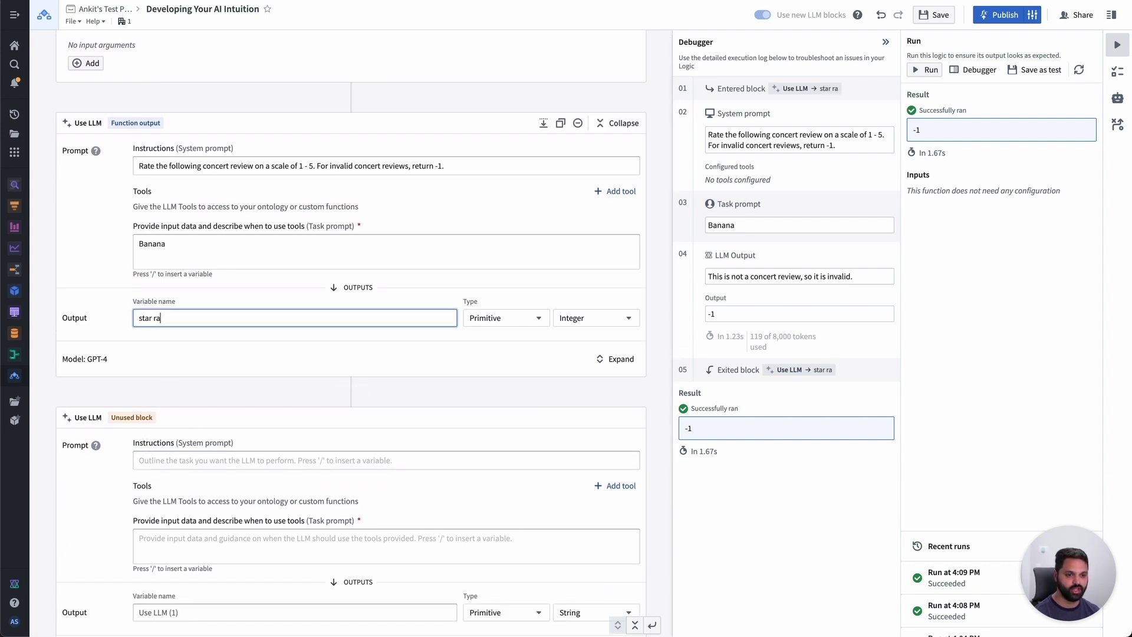
pyautogui.click(199, 391)
# Instruct the new block to draft a review title from 'Name: Taylor Swift Eras tour' and the star rating variable
pyautogui.scroll(-3, 199, 391)
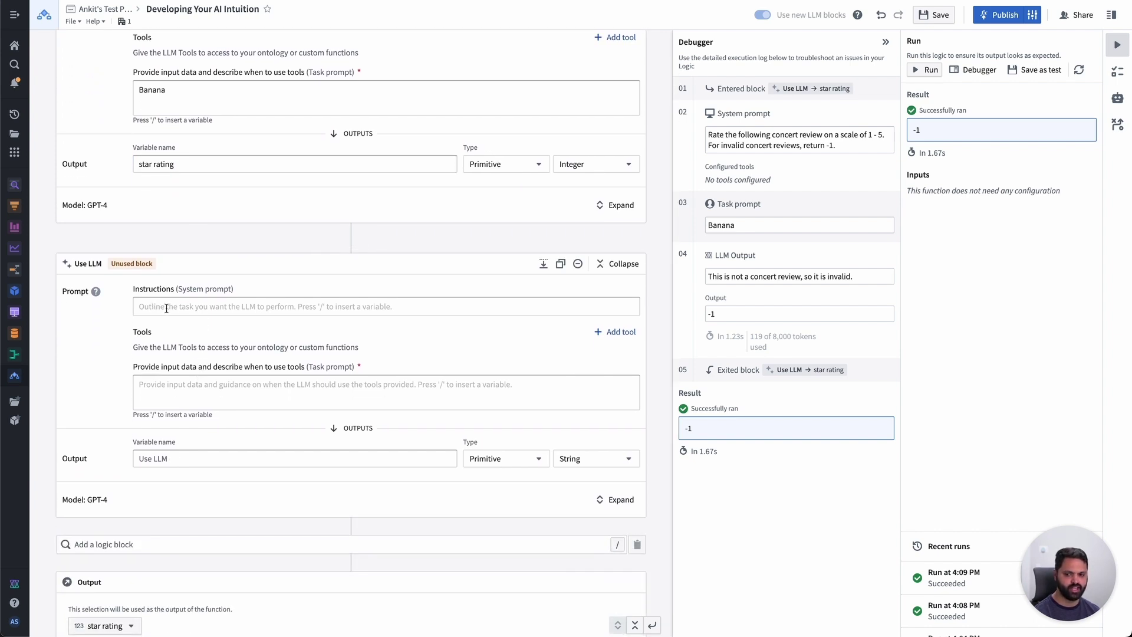
pyautogui.click(171, 308)
pyautogui.write('Based o')
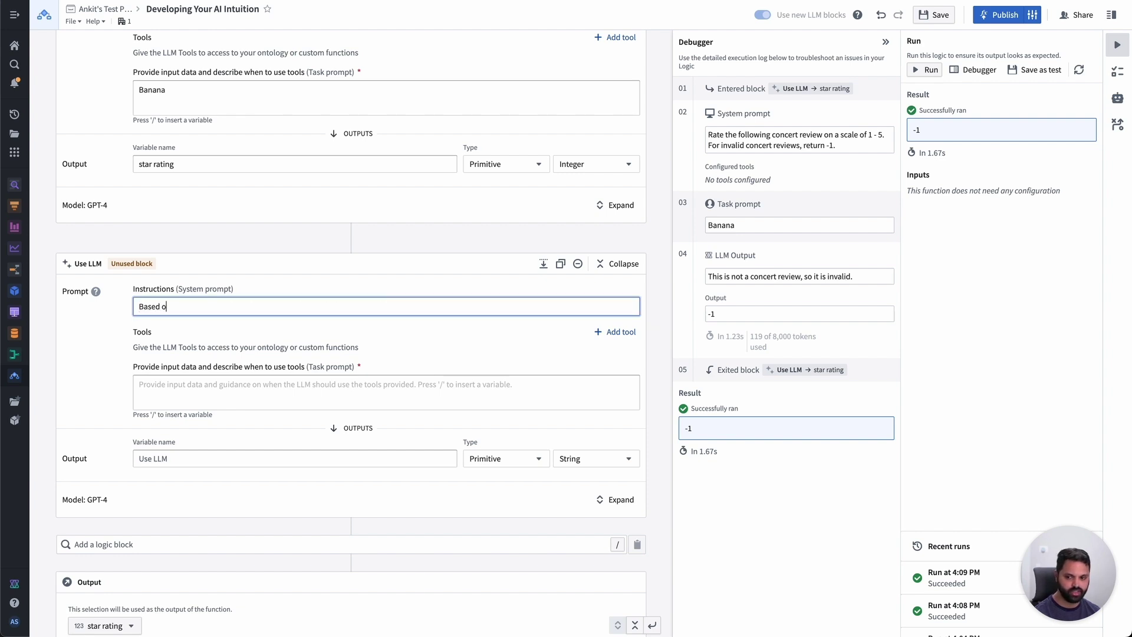
pyautogui.write('n the star rating and ')
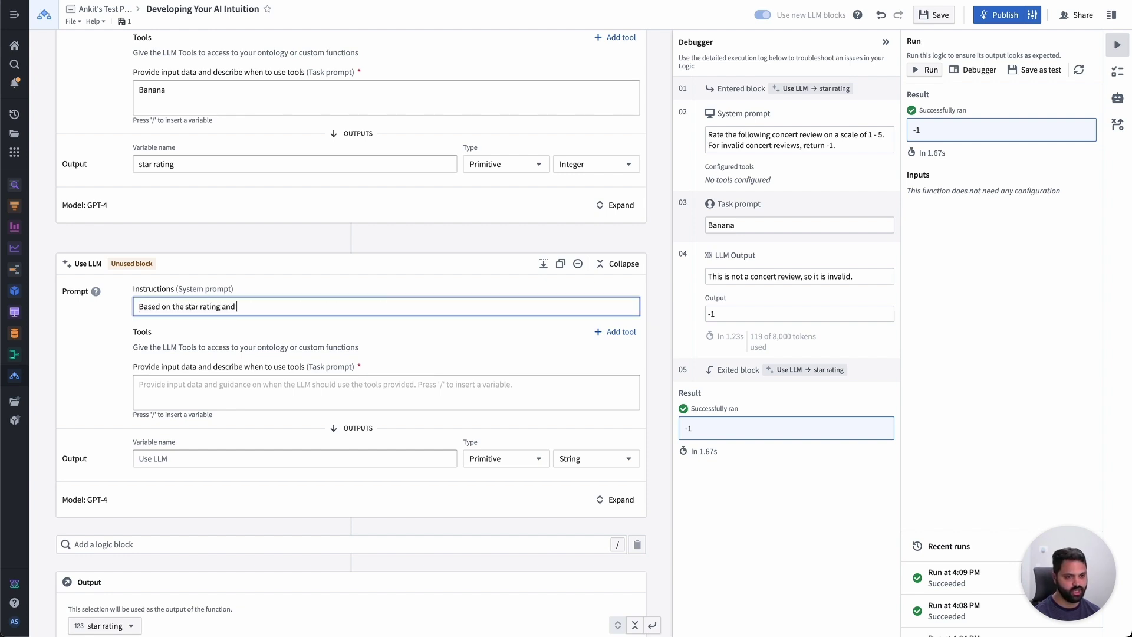
pyautogui.write('name of a concer')
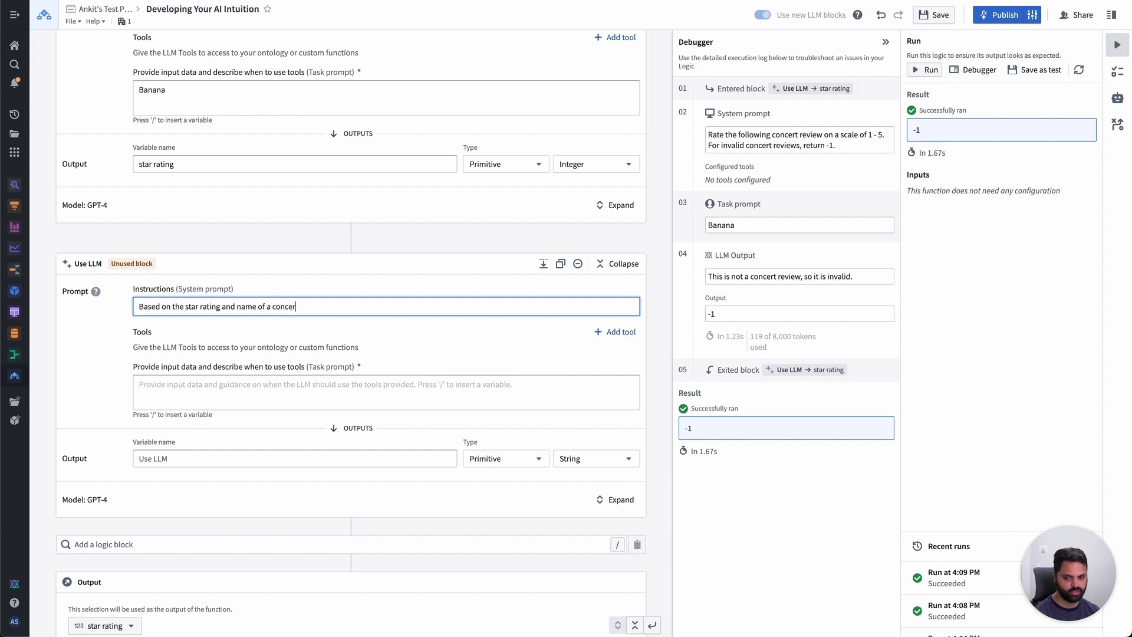
pyautogui.write('t, draft a title f')
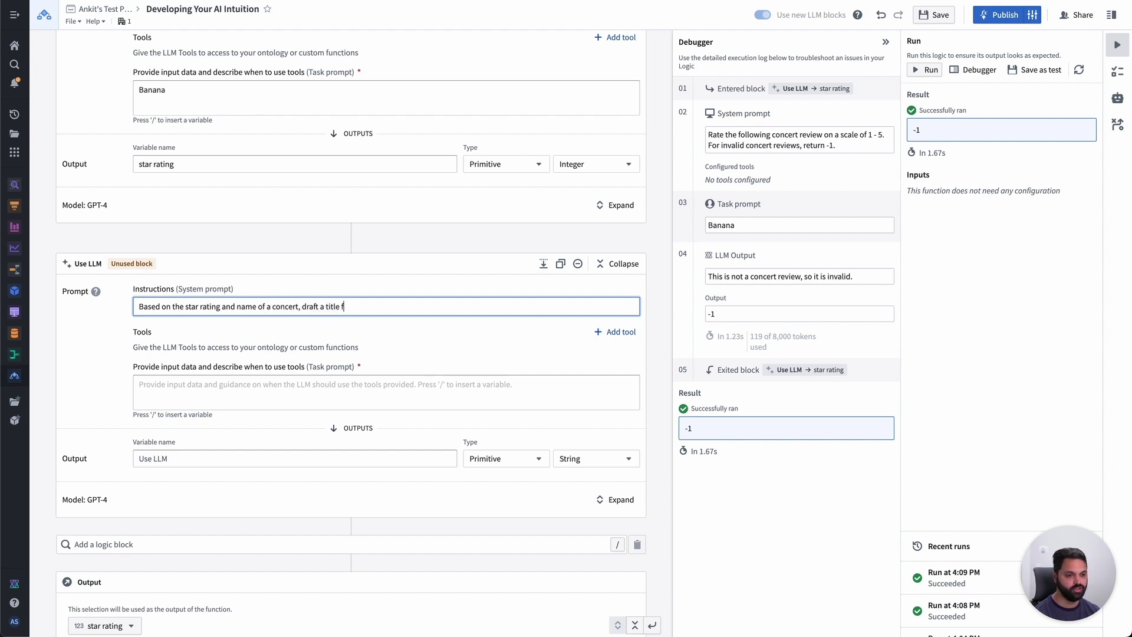
pyautogui.write('or a review of it.')
pyautogui.click(175, 393)
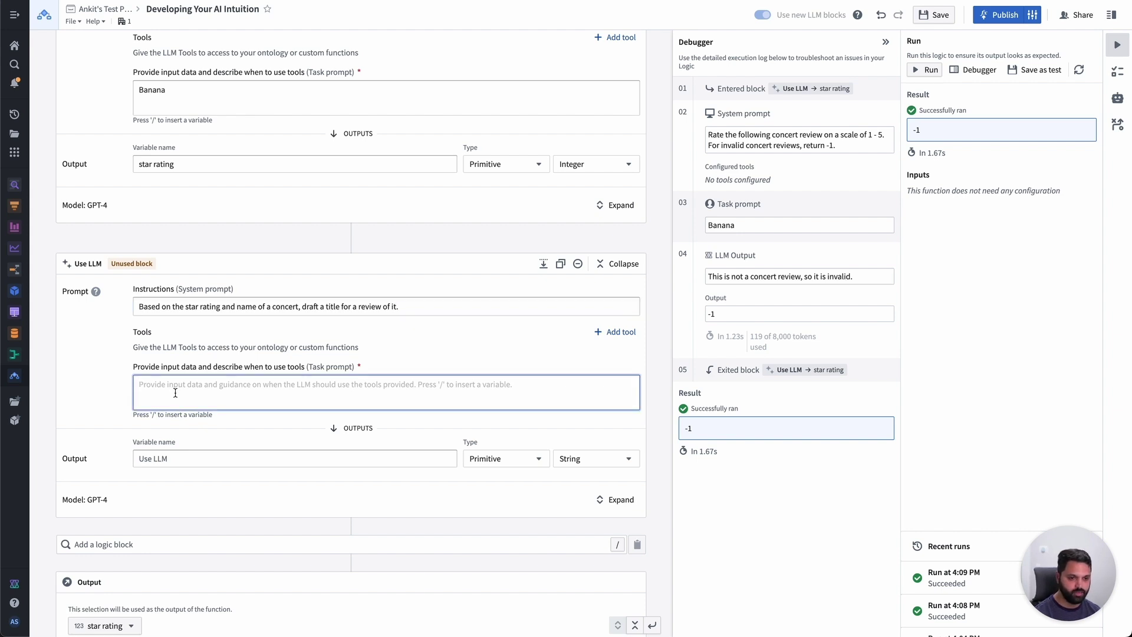
pyautogui.write('Name: Taylor ')
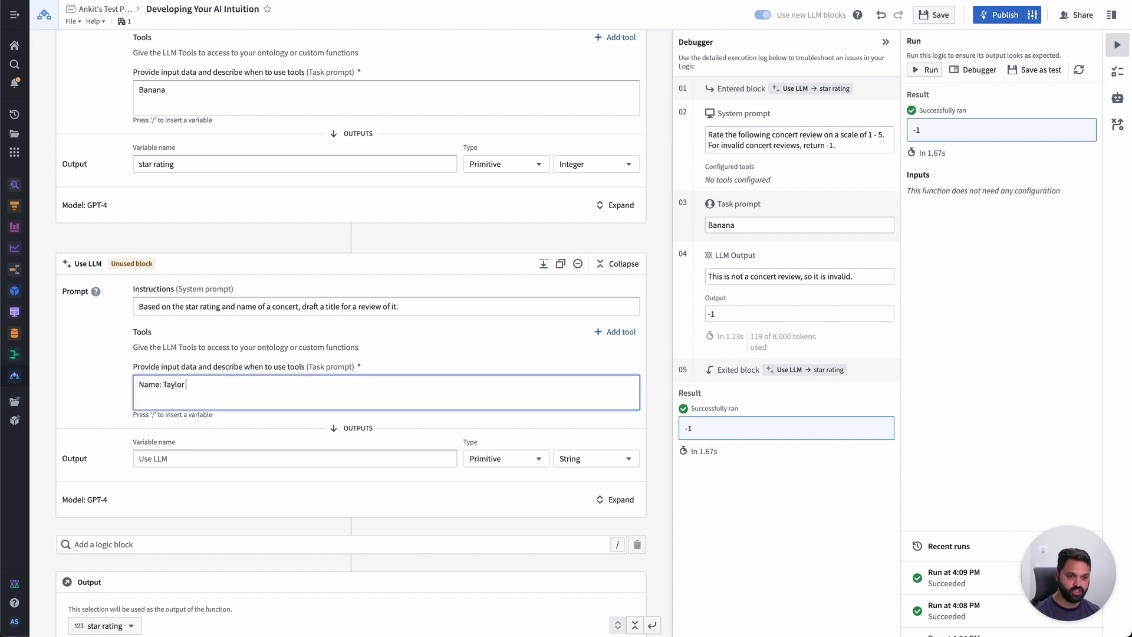
pyautogui.write('Swift Eras tour')
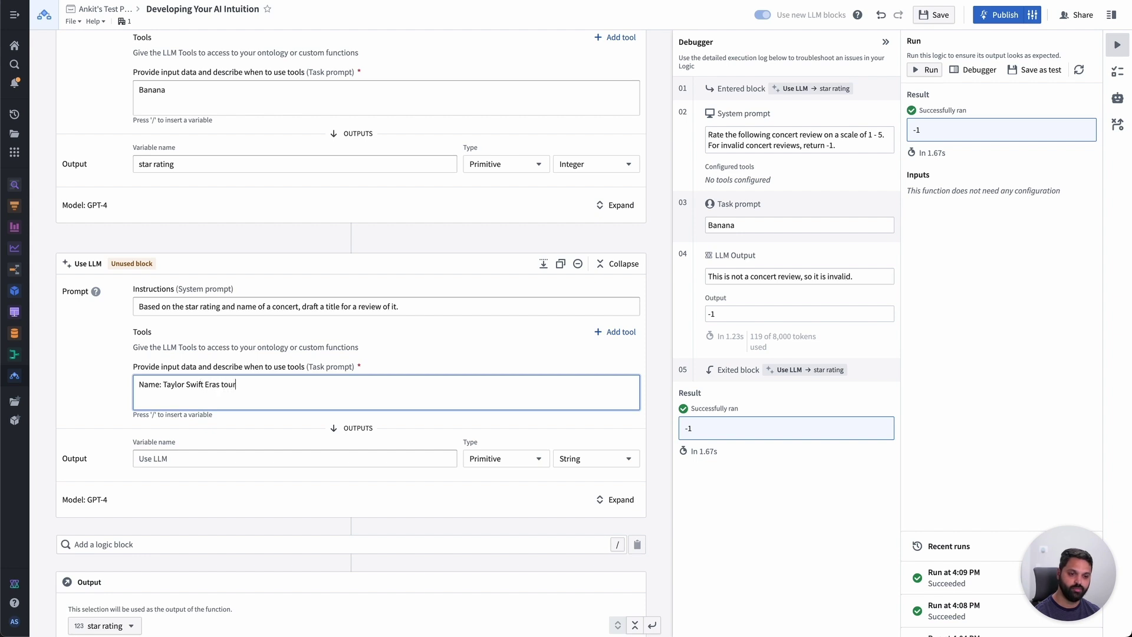
pyautogui.press('Return')
pyautogui.write('St')
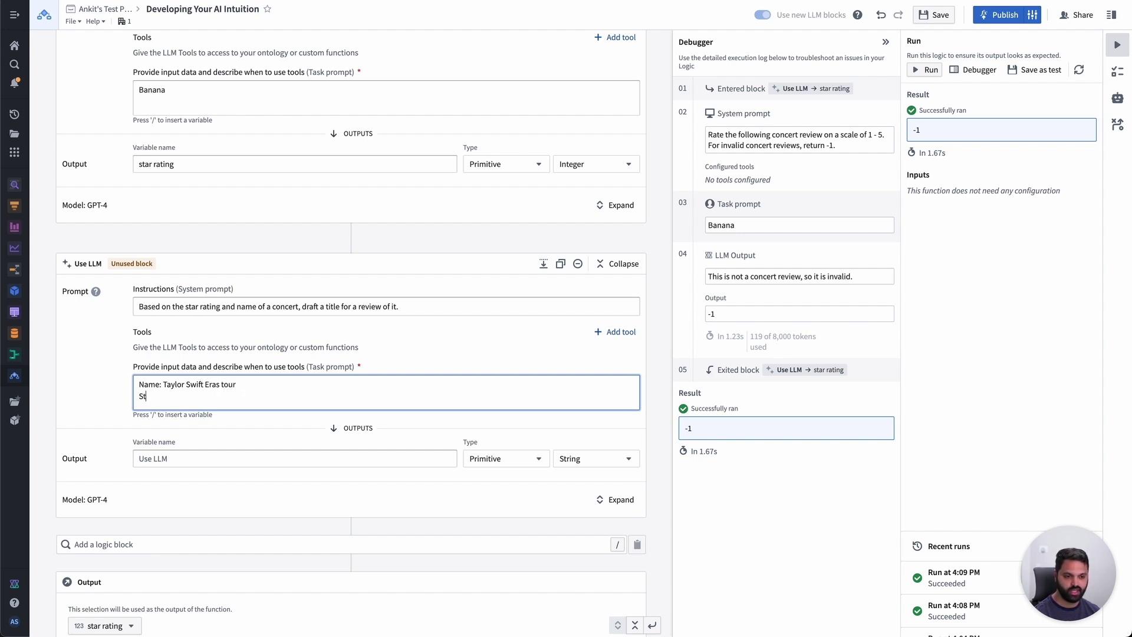
pyautogui.write('ars: /')
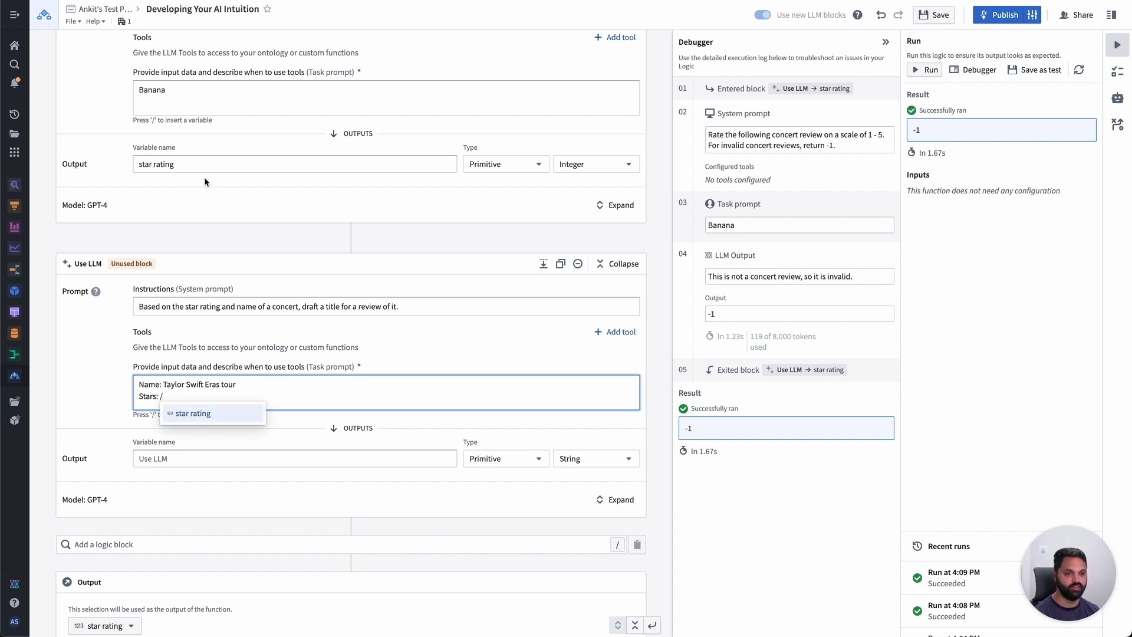
pyautogui.click(198, 418)
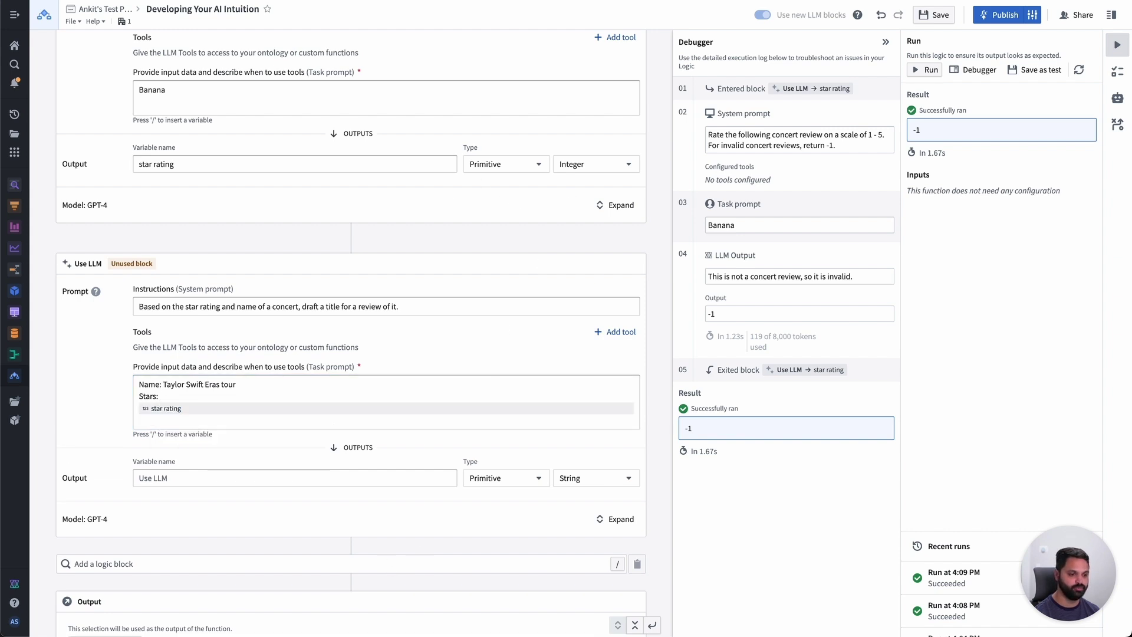
# Name the new block's output 'review title' and make it the function output
pyautogui.click(243, 475)
pyautogui.write('review title')
pyautogui.scroll(-2, 118, 590)
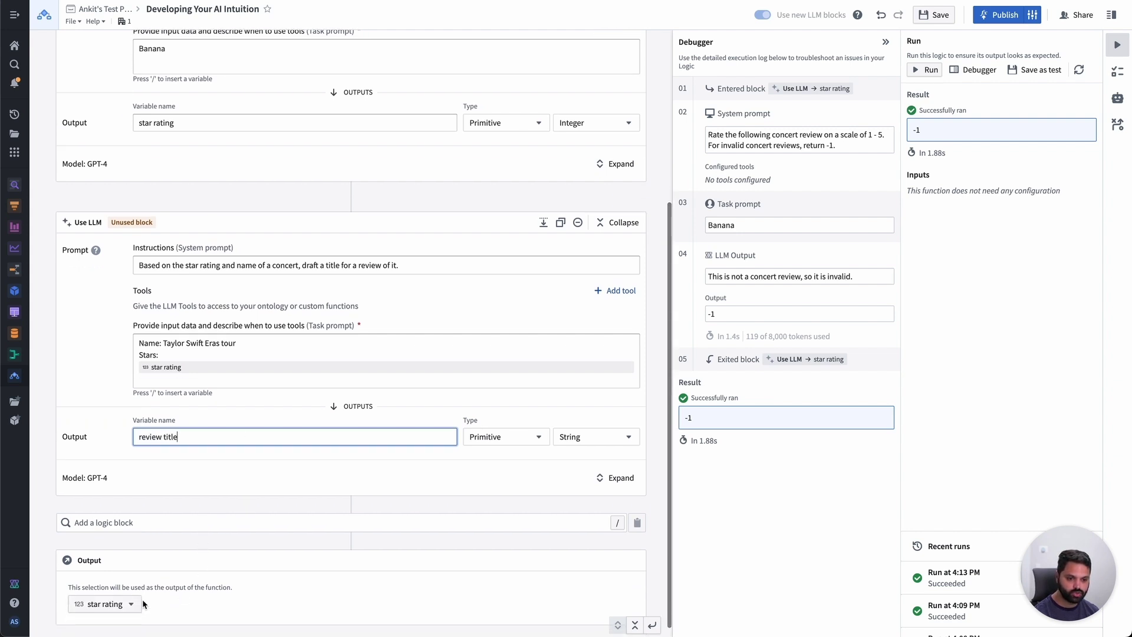
pyautogui.click(116, 604)
pyautogui.click(107, 584)
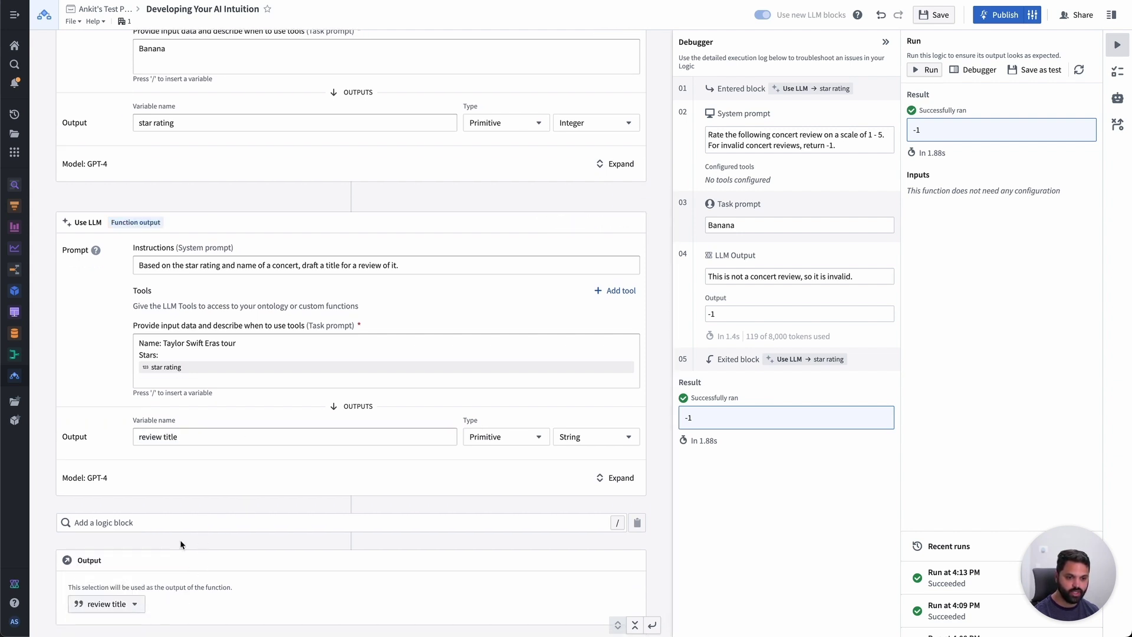
# Paste a real concert review over 'Banana' and run, yielding 5 stars and a generated review title
pyautogui.scroll(3, 201, 508)
pyautogui.click(186, 204)
pyautogui.hotkey('ctrl', 'a')
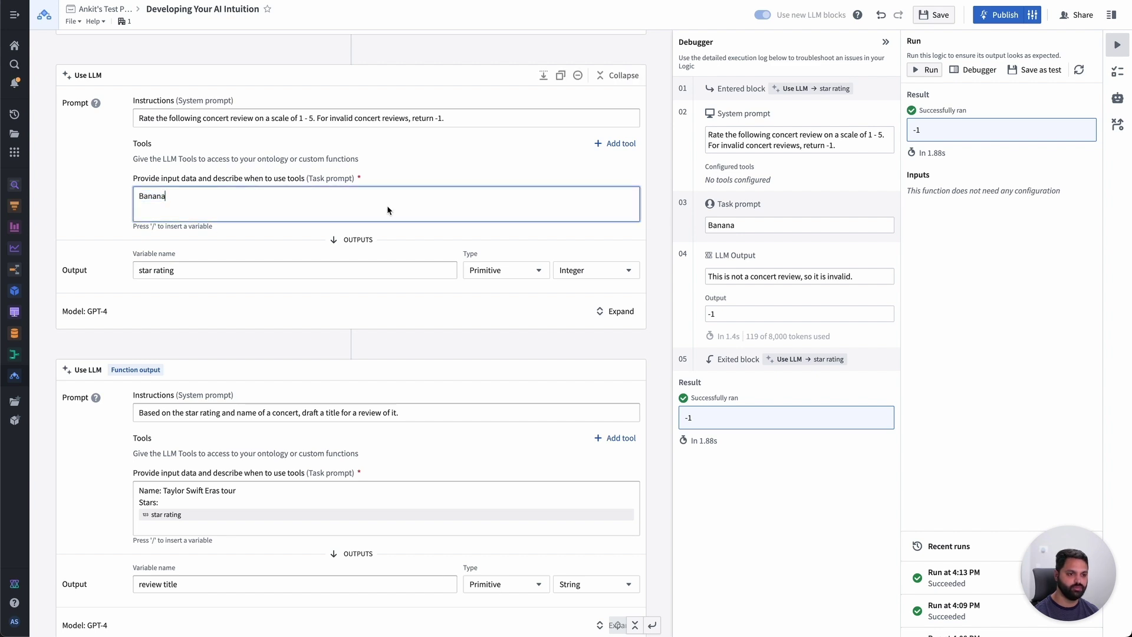
pyautogui.write('I hate that I only get to experience this concert one time. Unbelievable experience.')
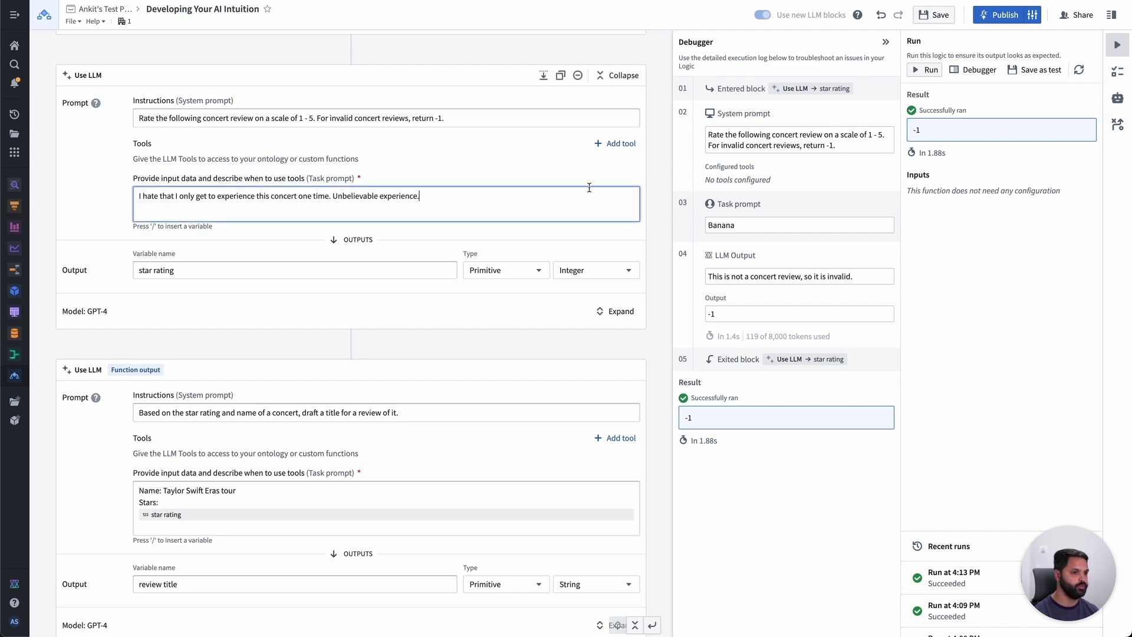
pyautogui.click(925, 70)
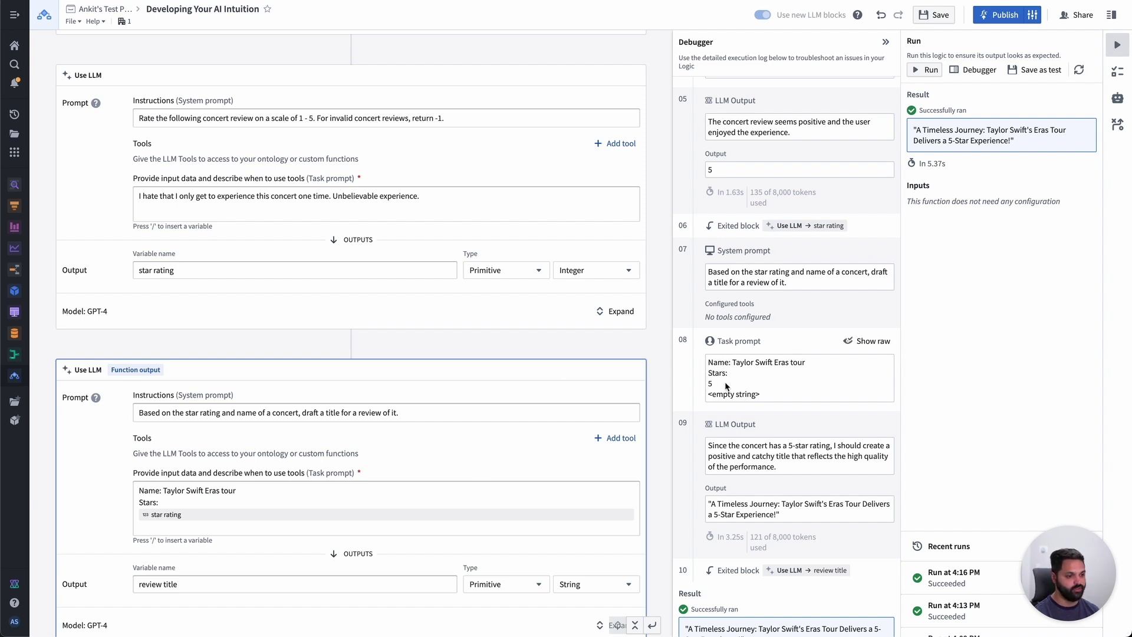
pyautogui.scroll(-1, 738, 432)
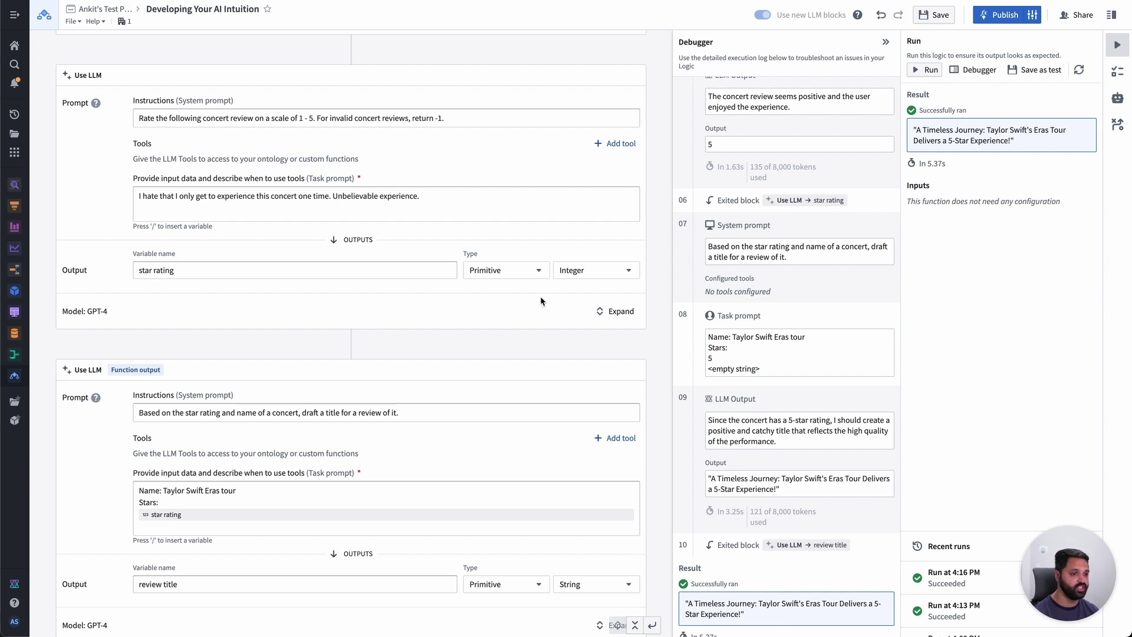
pyautogui.click(586, 271)
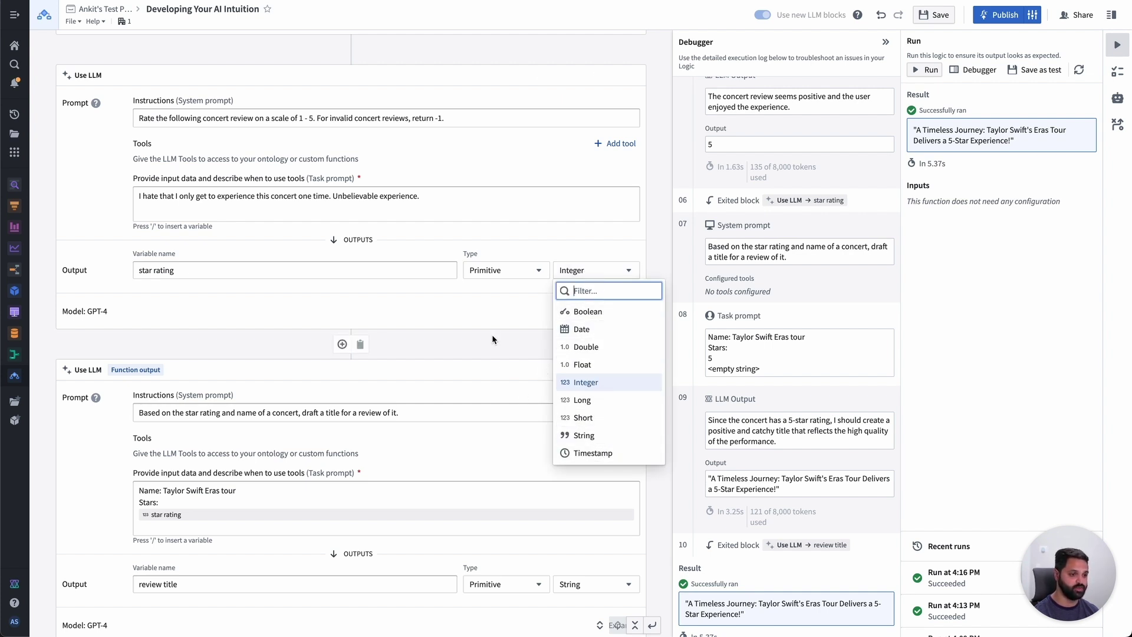
pyautogui.click(501, 270)
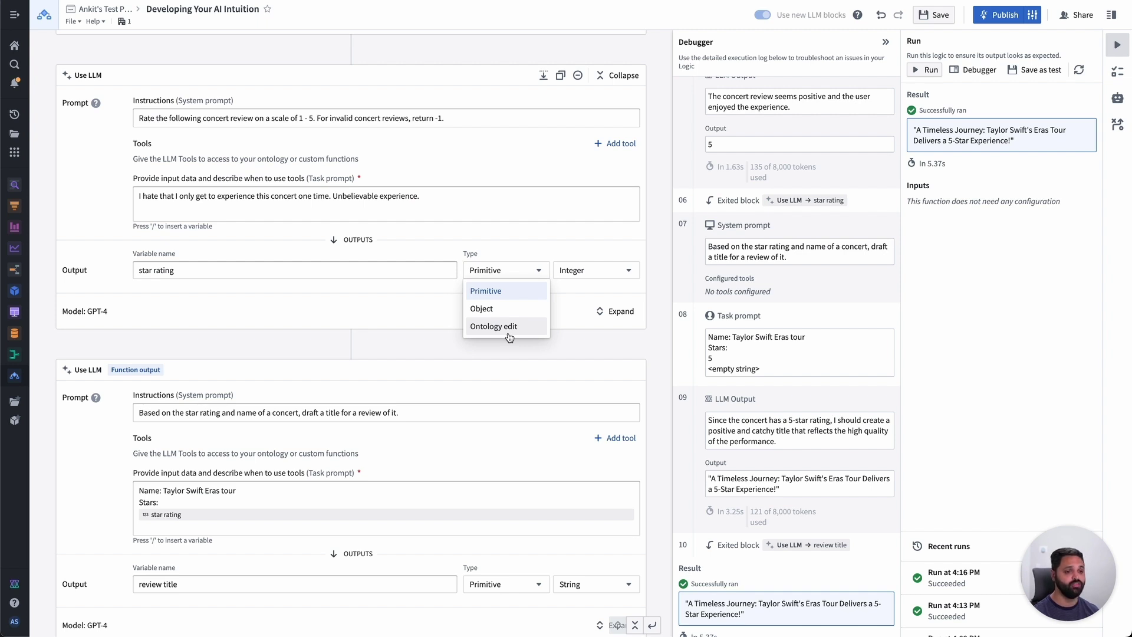
pyautogui.click(418, 349)
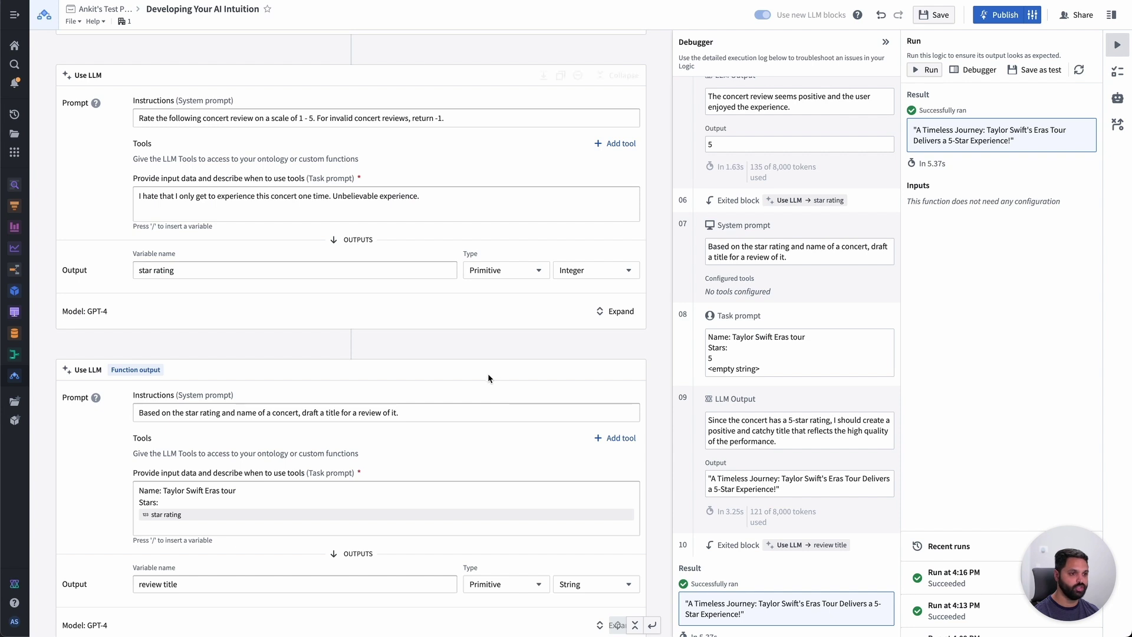
# Delete the existing Use LLM blocks from the logic
pyautogui.scroll(2, 487, 372)
pyautogui.click(577, 171)
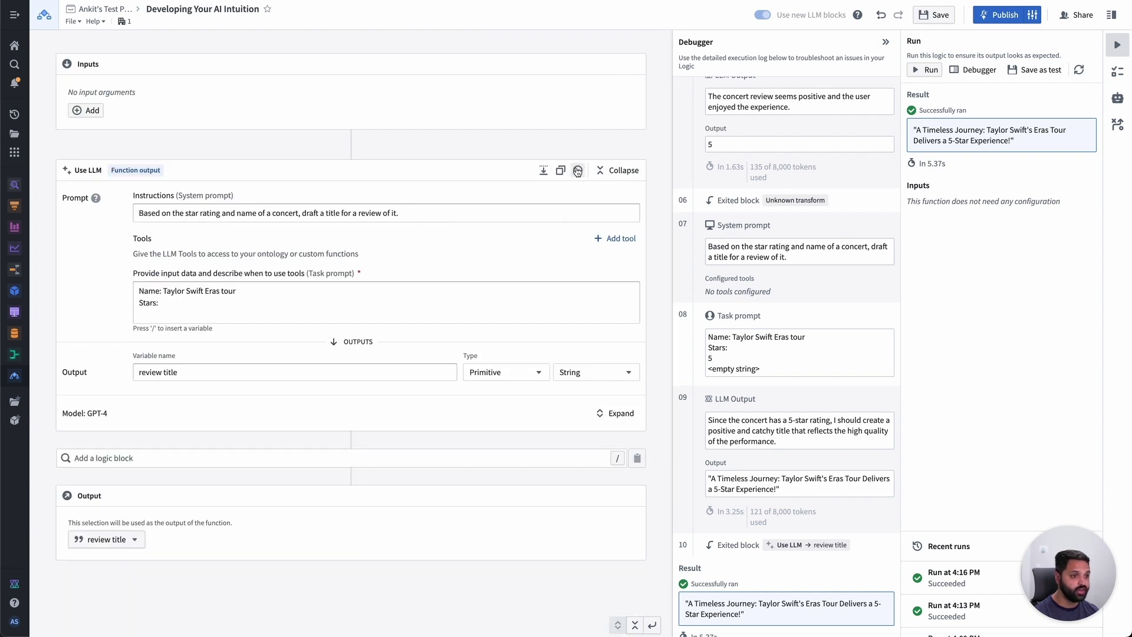
pyautogui.click(578, 171)
# Add a Use LLM block instructed 'Answer the user's query' asking 'How long is the Taylor Swift Eras concert?'
pyautogui.click(97, 157)
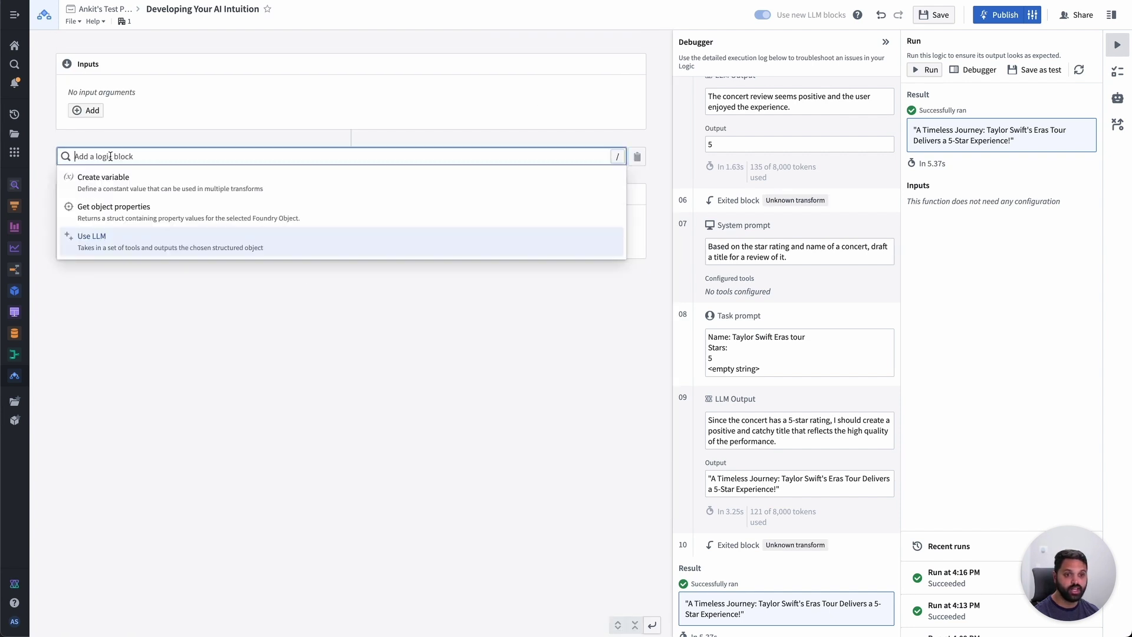
pyautogui.click(105, 246)
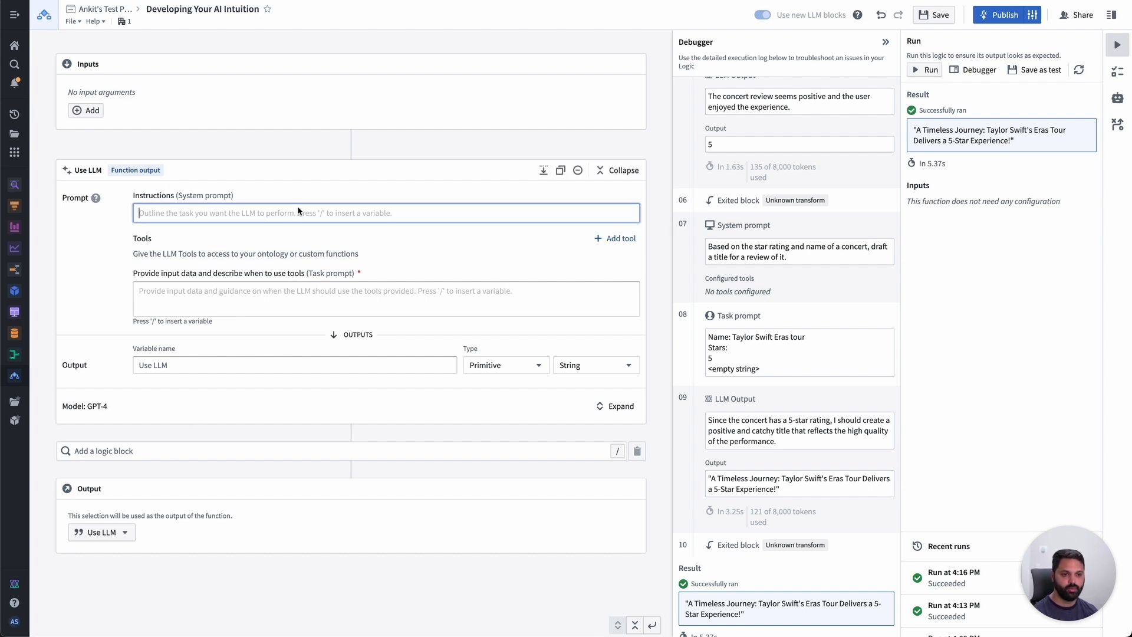
pyautogui.write("Answer the user's")
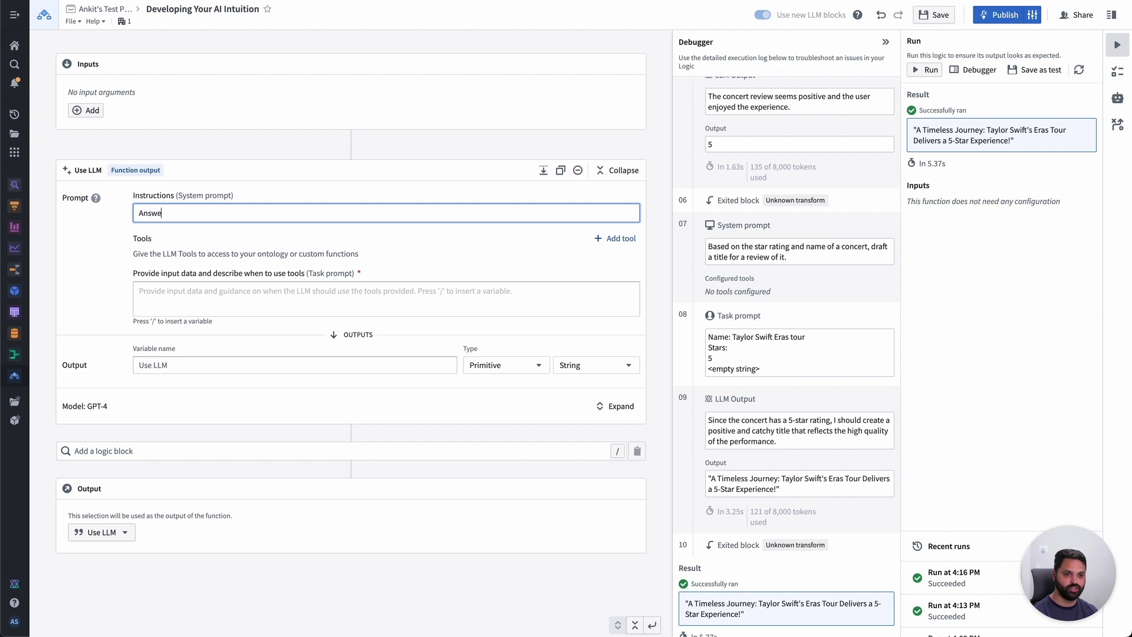
pyautogui.write(' query')
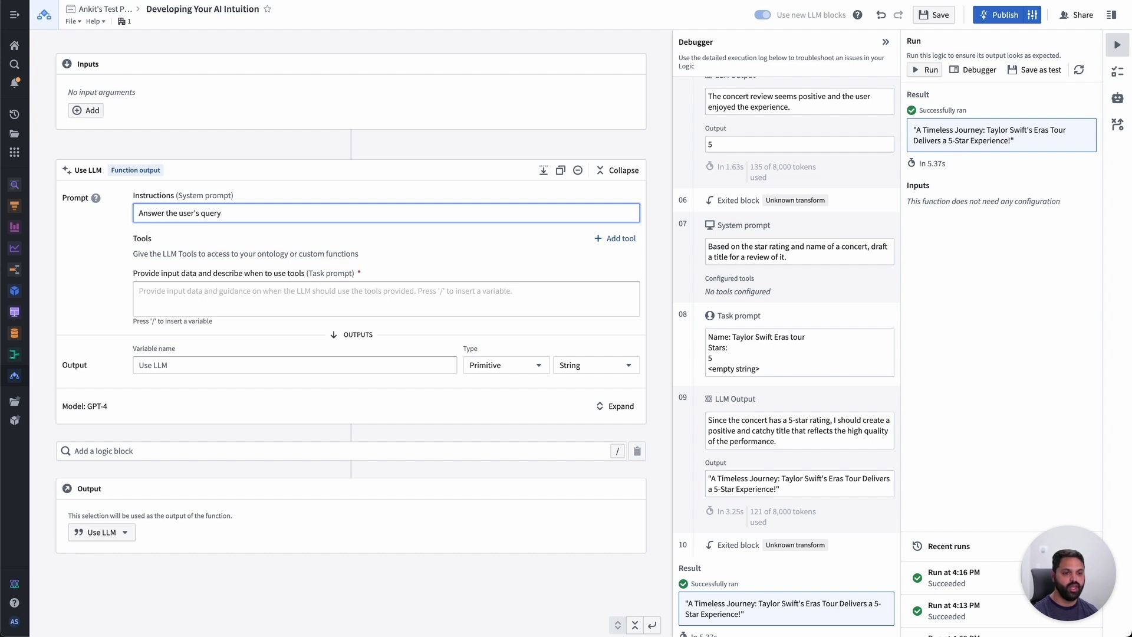
pyautogui.click(181, 307)
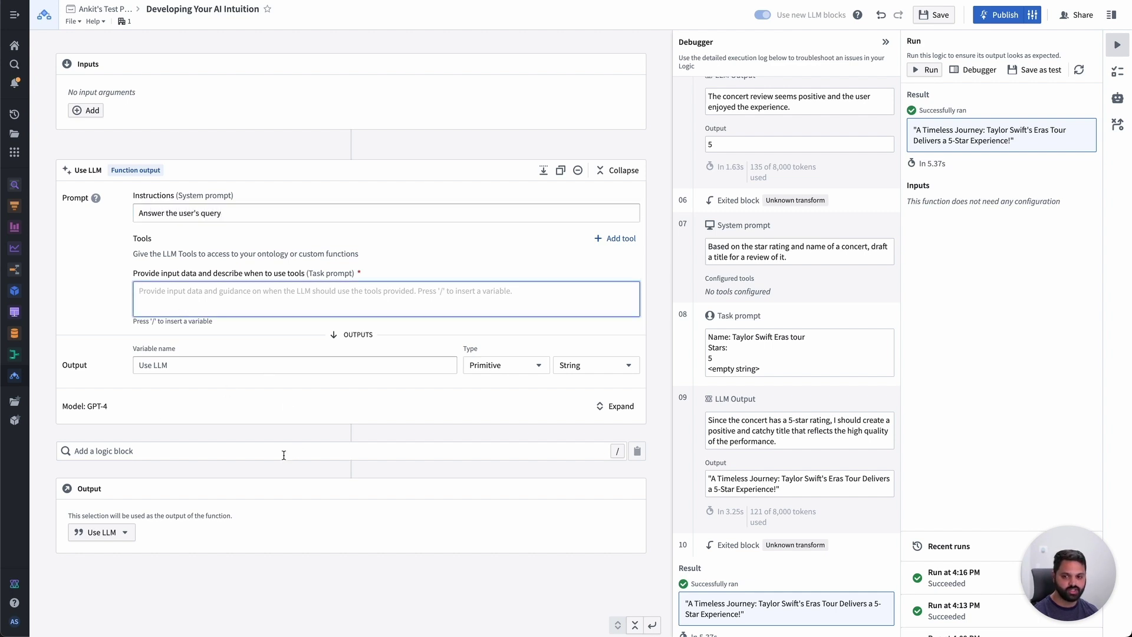
pyautogui.write('How long is the ')
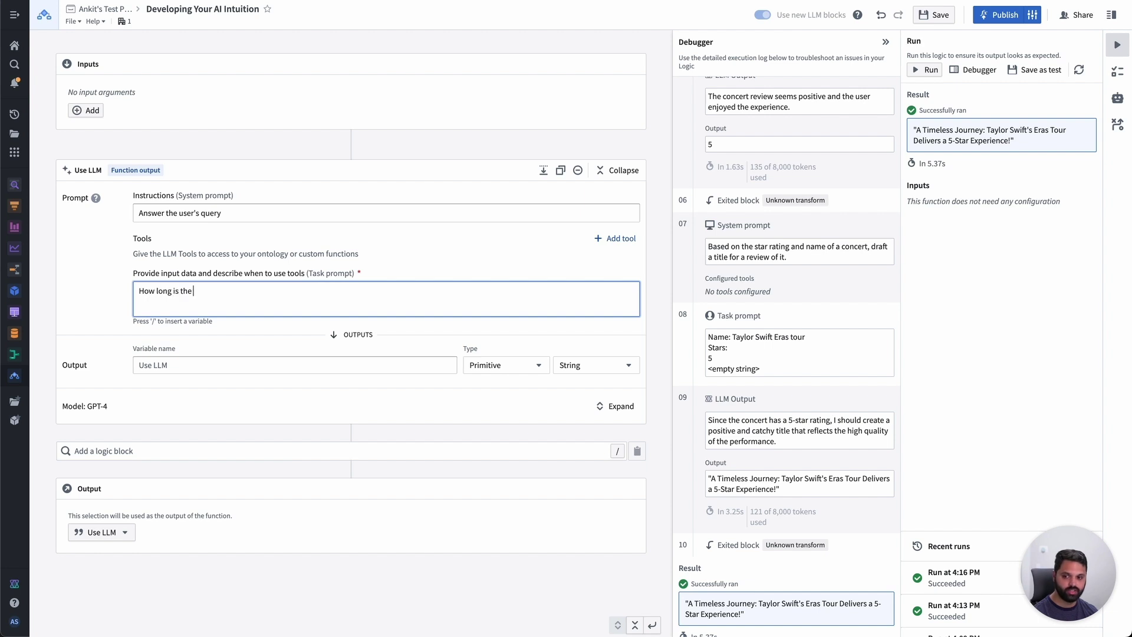
pyautogui.write('Taylor Swift Era')
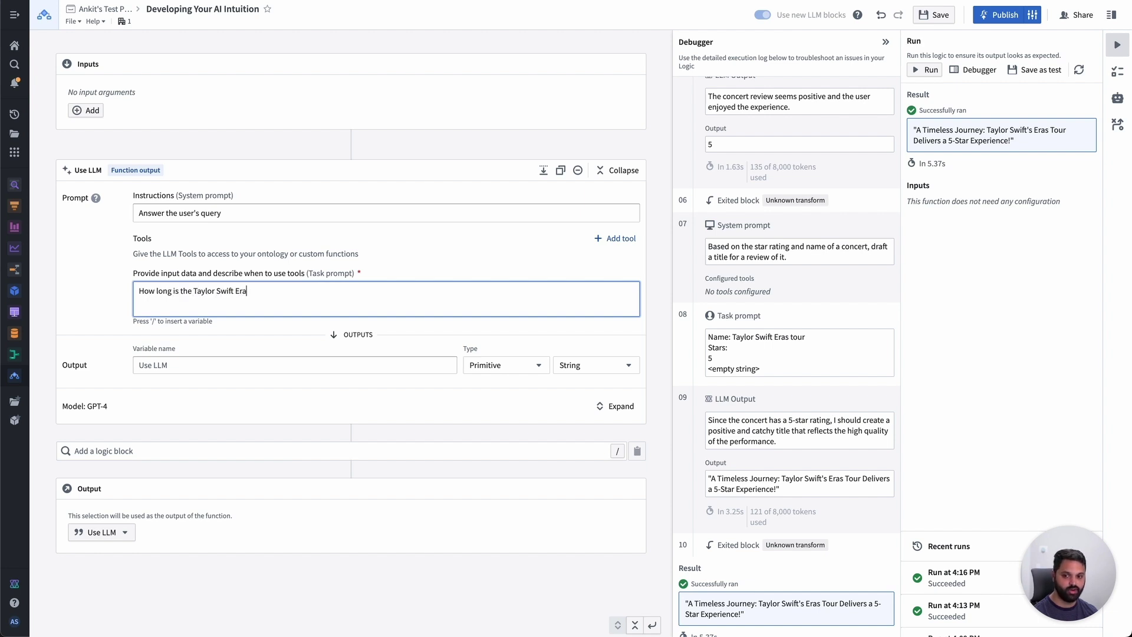
pyautogui.write('s concert?')
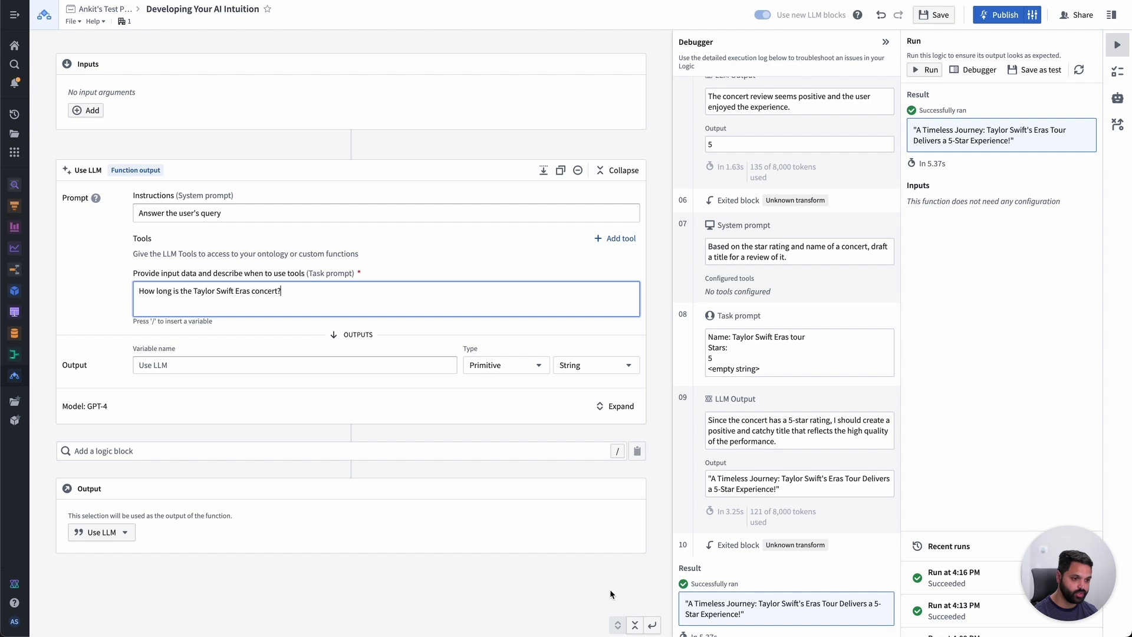
# Run the query (answer: 2–2.5 hours), then select the introduction of Wikipedia's Eras Tour article
pyautogui.click(926, 70)
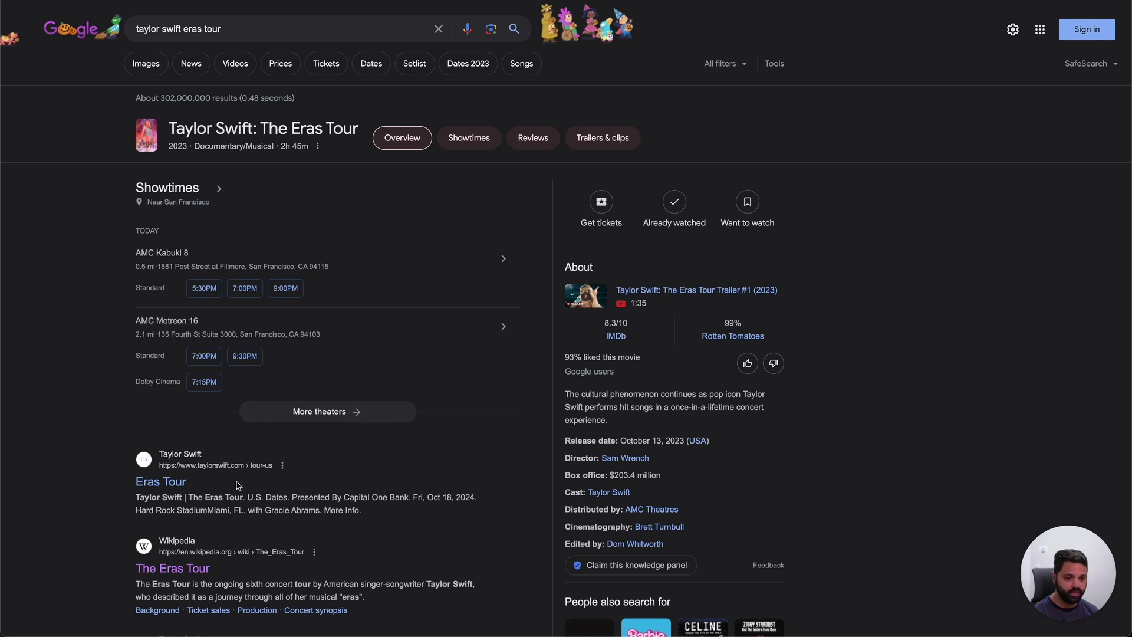
pyautogui.click(175, 573)
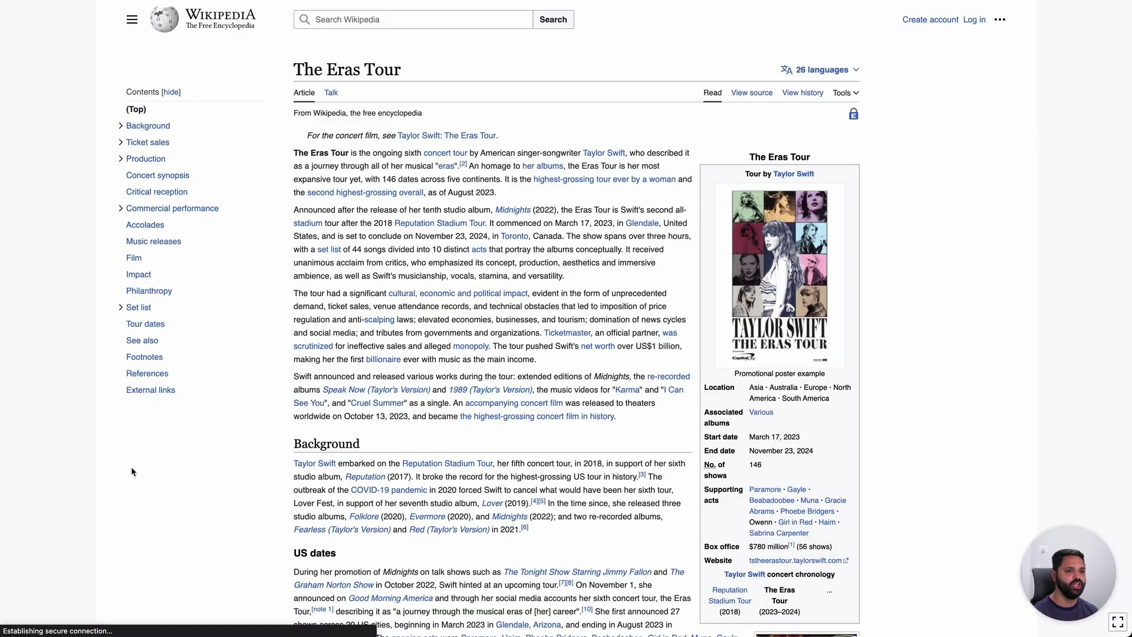
pyautogui.doubleClick(353, 166)
pyautogui.moveTo(354, 166); pyautogui.dragTo(405, 414)
pyautogui.hotkey('ctrl', 'c')
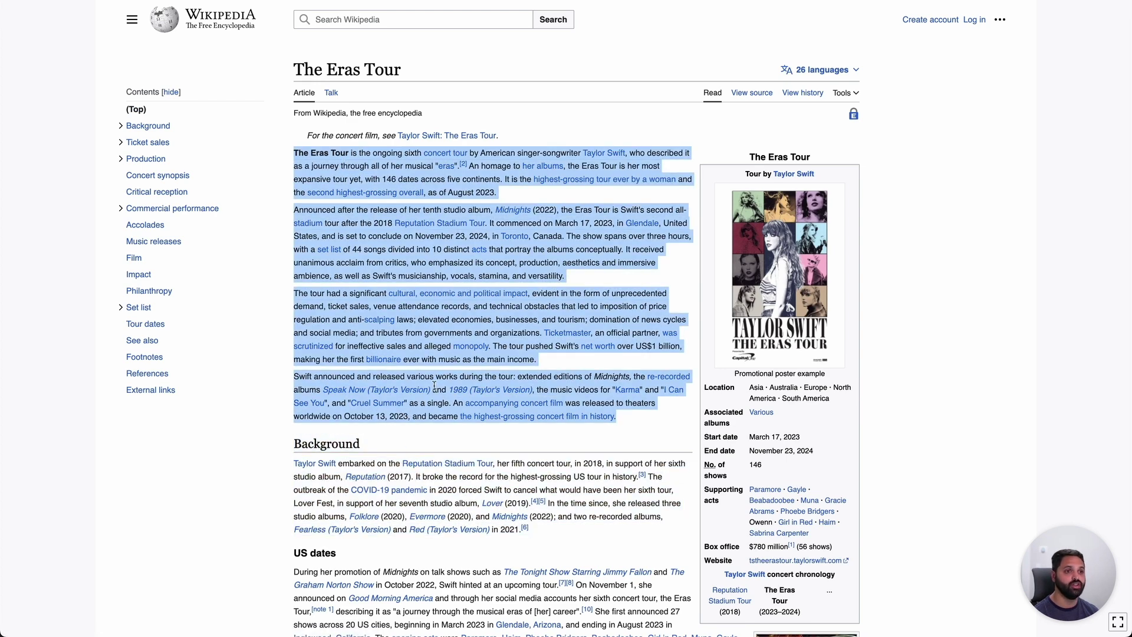
# Extend the system prompt with 'based on this context:' and paste the Eras Tour introduction below it
pyautogui.hotkey('ctrl', 'Tab')
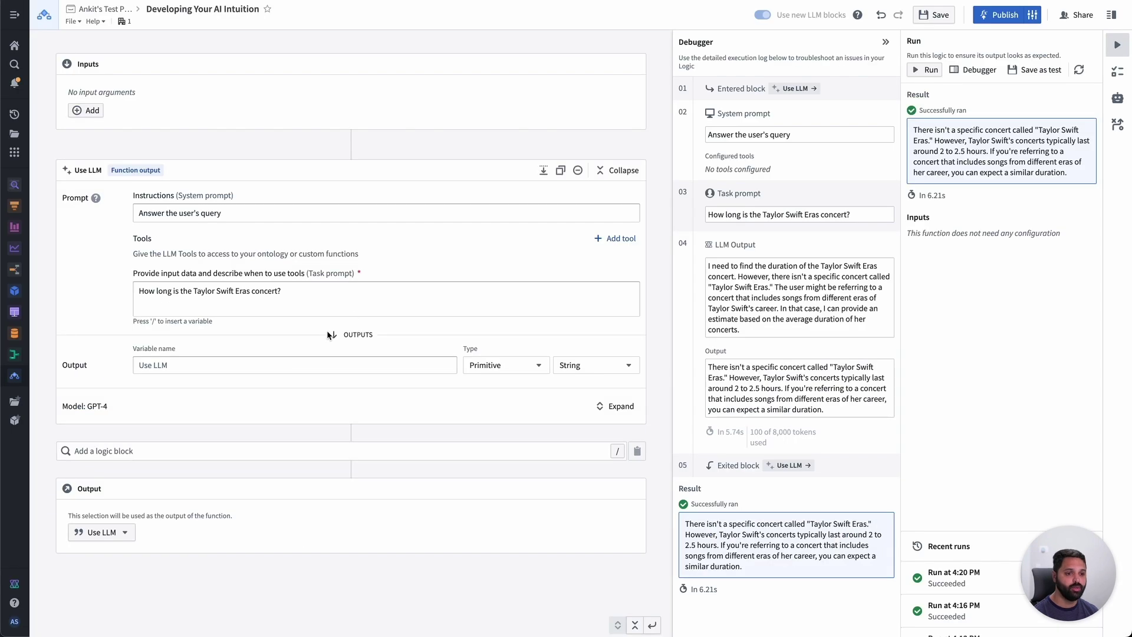
pyautogui.click(253, 215)
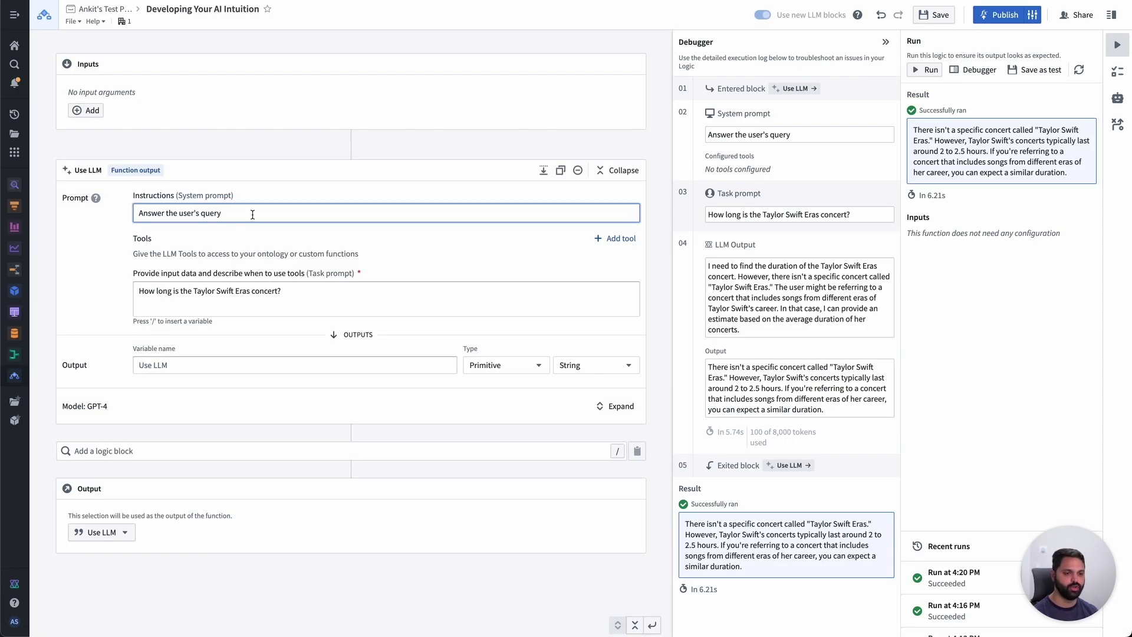
pyautogui.write('based on this con')
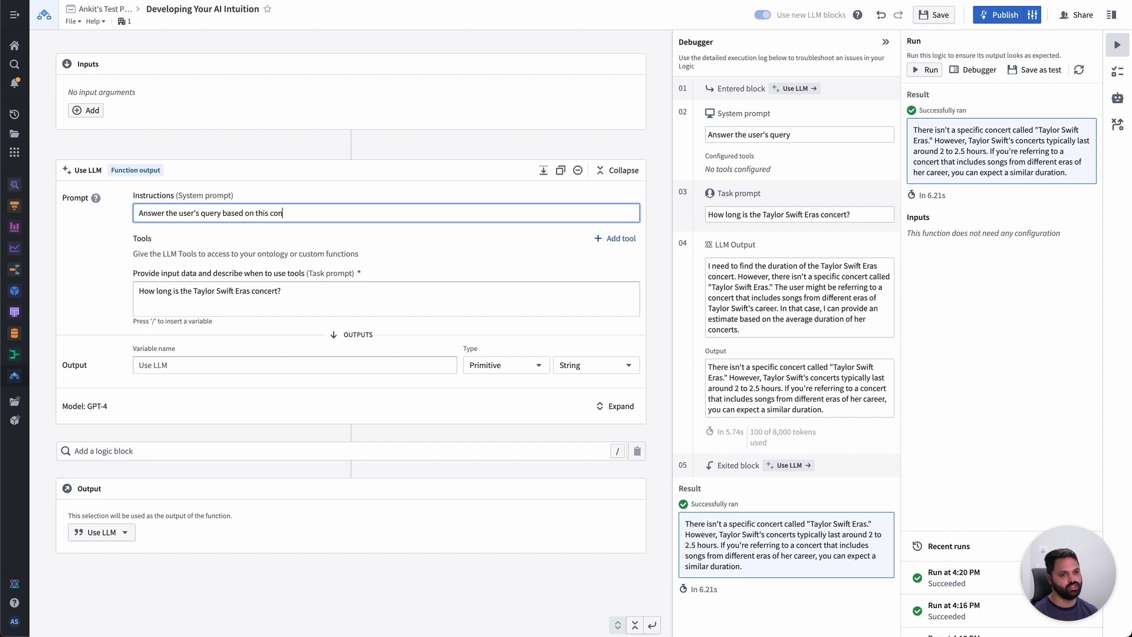
pyautogui.write('text:')
pyautogui.press('Return')
pyautogui.hotkey('ctrl', 'v')
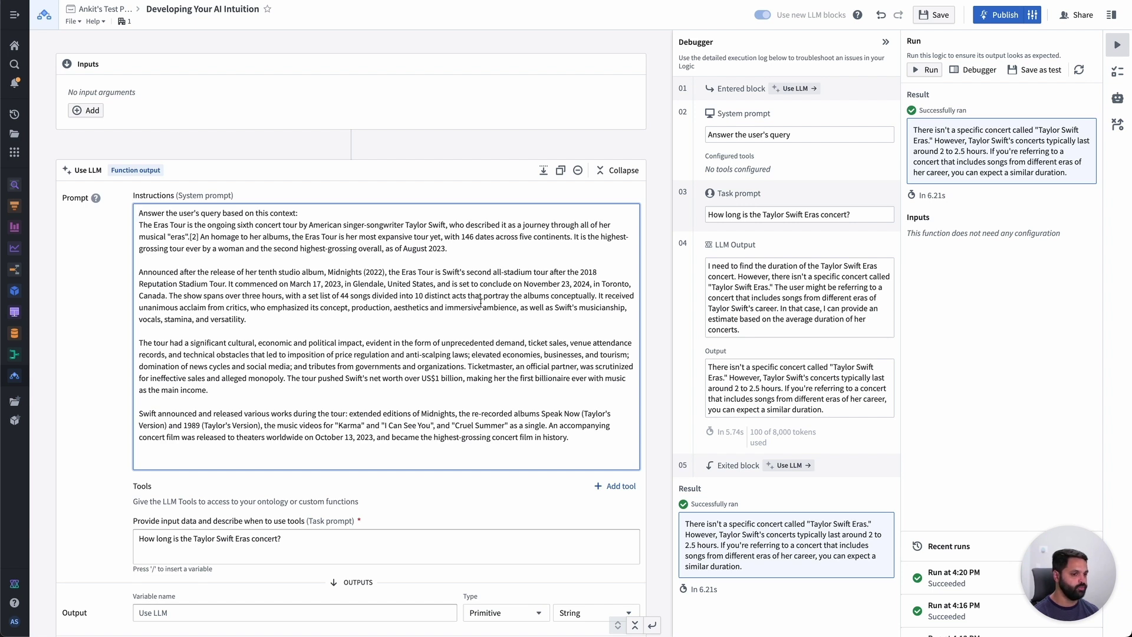
# Rerun the logic with the Eras Tour Wikipedia context in the instructions
pyautogui.click(924, 70)
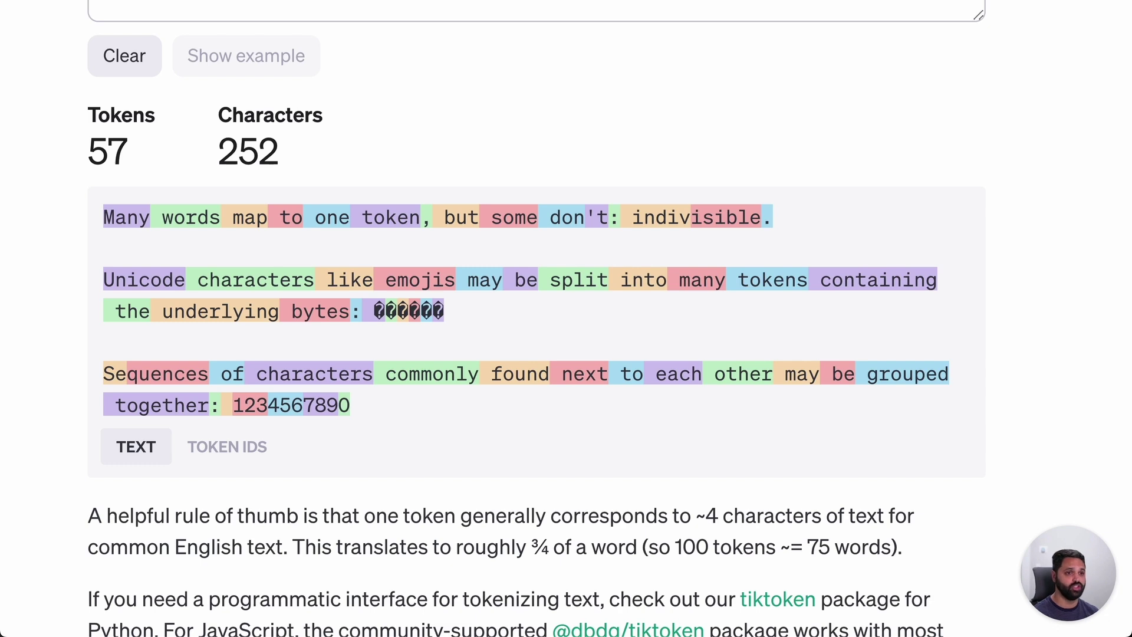
# Delete the Use LLM block holding the Eras Tour context from the logic
pyautogui.hotkey('ctrl', 'Tab')
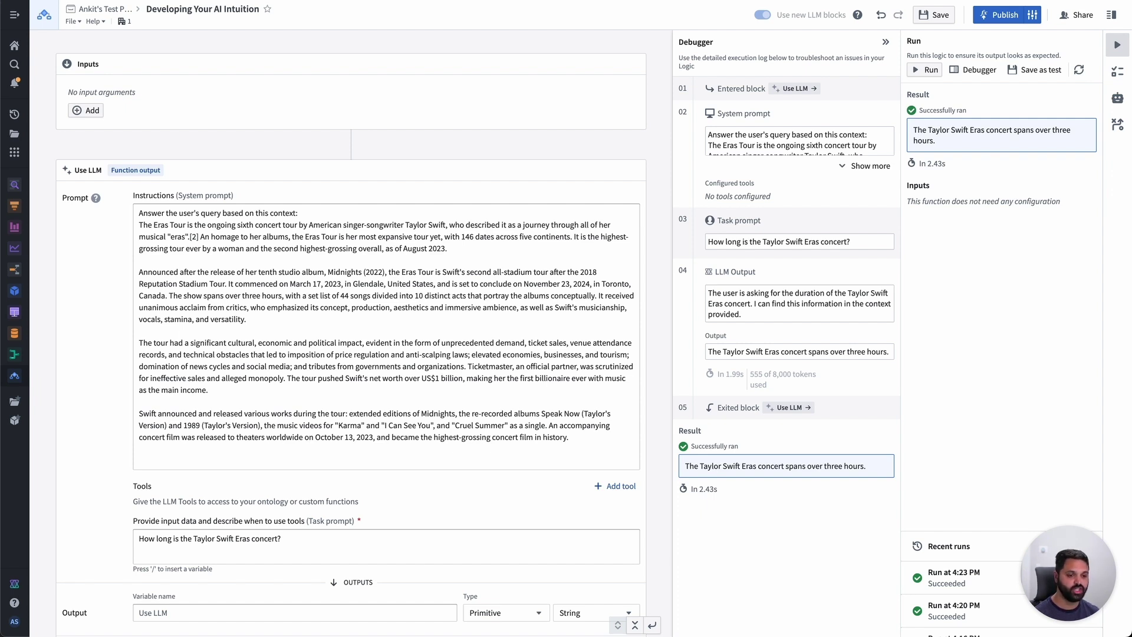
pyautogui.moveTo(465, 476)
pyautogui.click(578, 171)
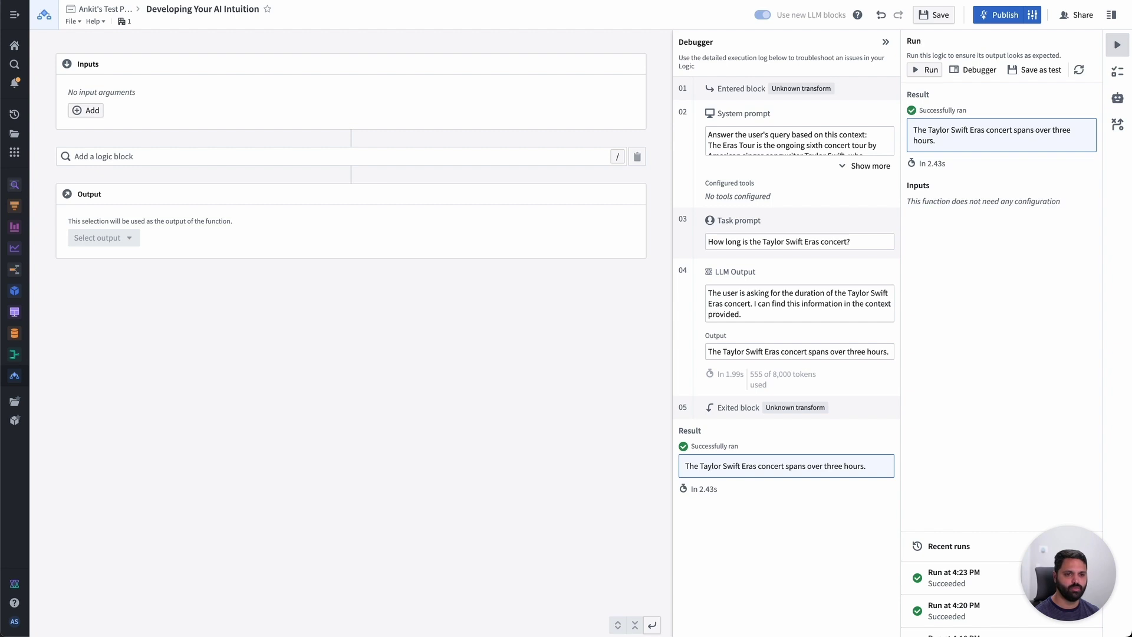
# Add a Use LLM block asking 'How many flights arrive in San Francisco?' and run it without tools
pyautogui.press('/')
pyautogui.click(122, 243)
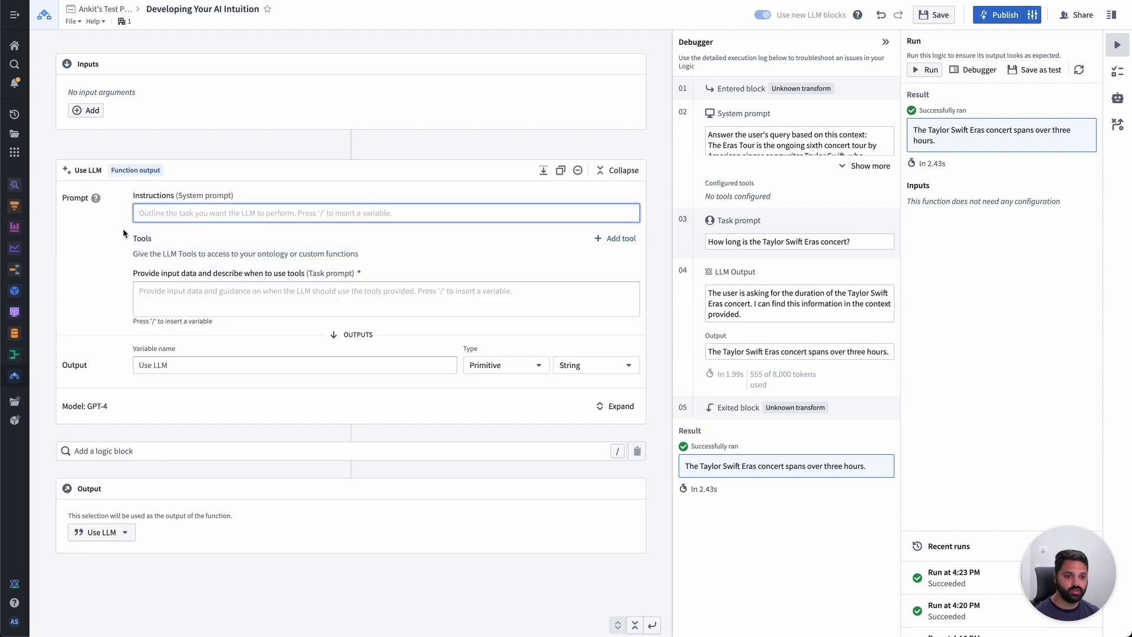
pyautogui.click(184, 295)
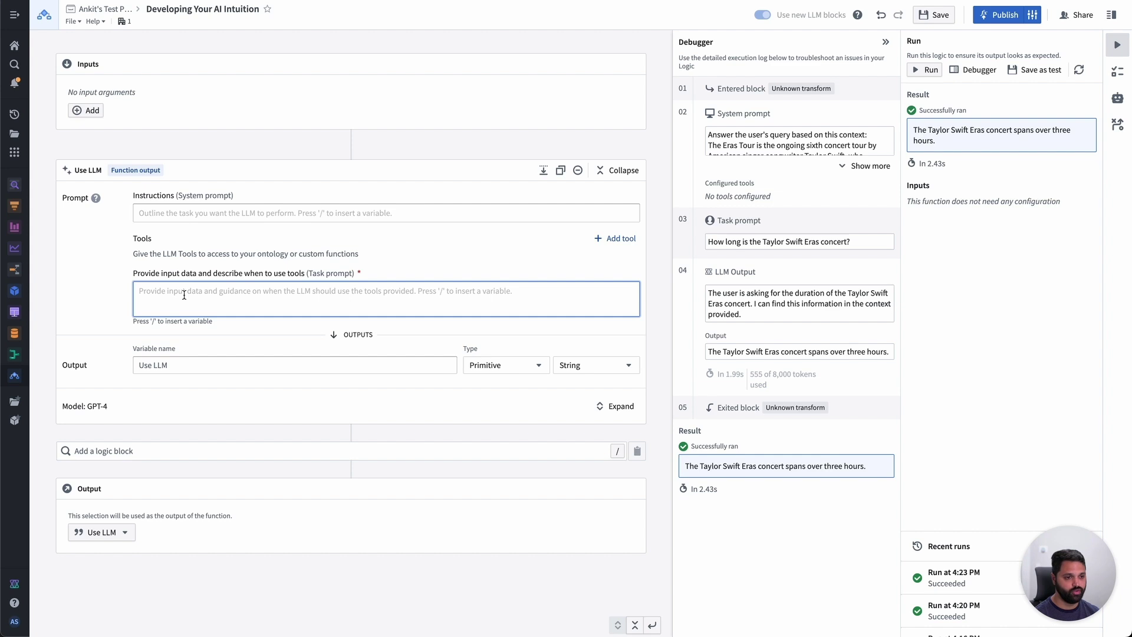
pyautogui.write('How m')
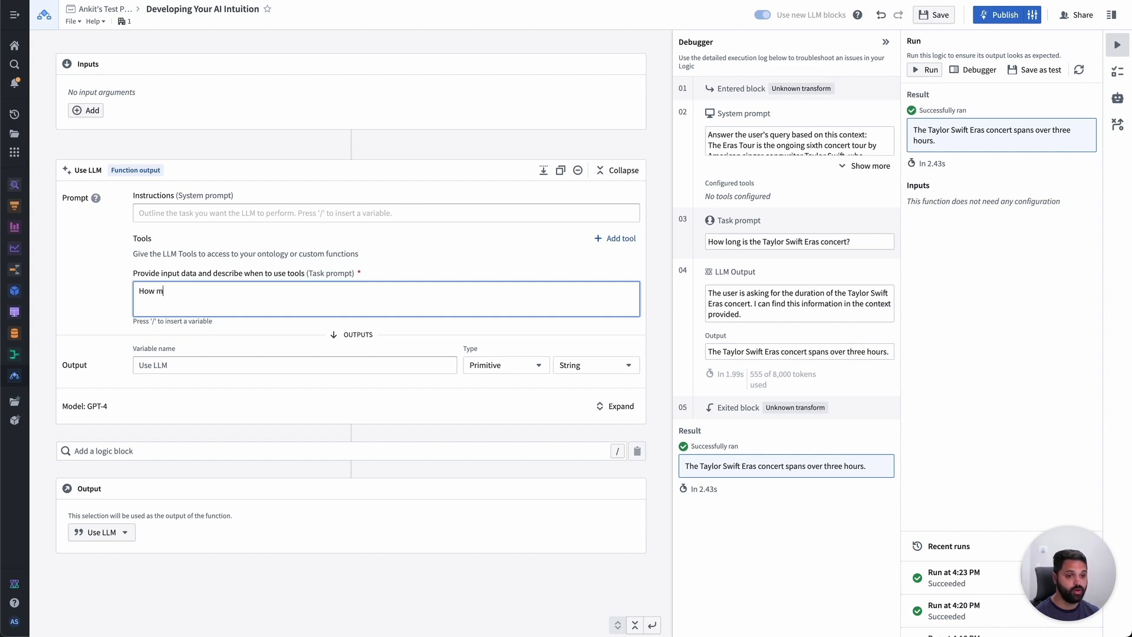
pyautogui.write('any flights arrive ')
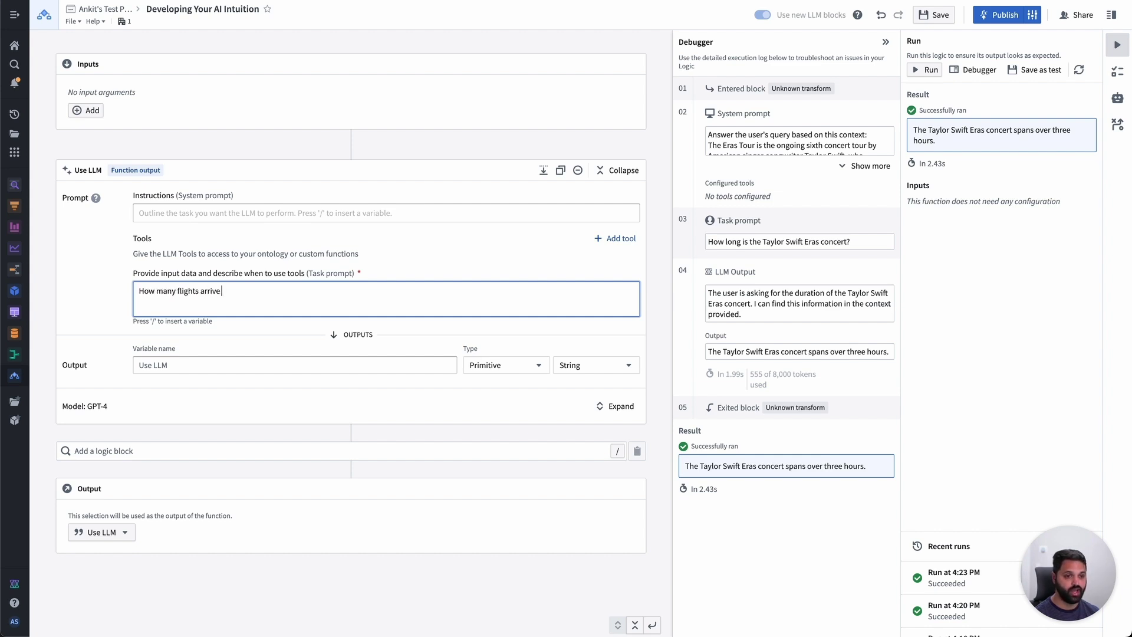
pyautogui.write('in San Francisco?')
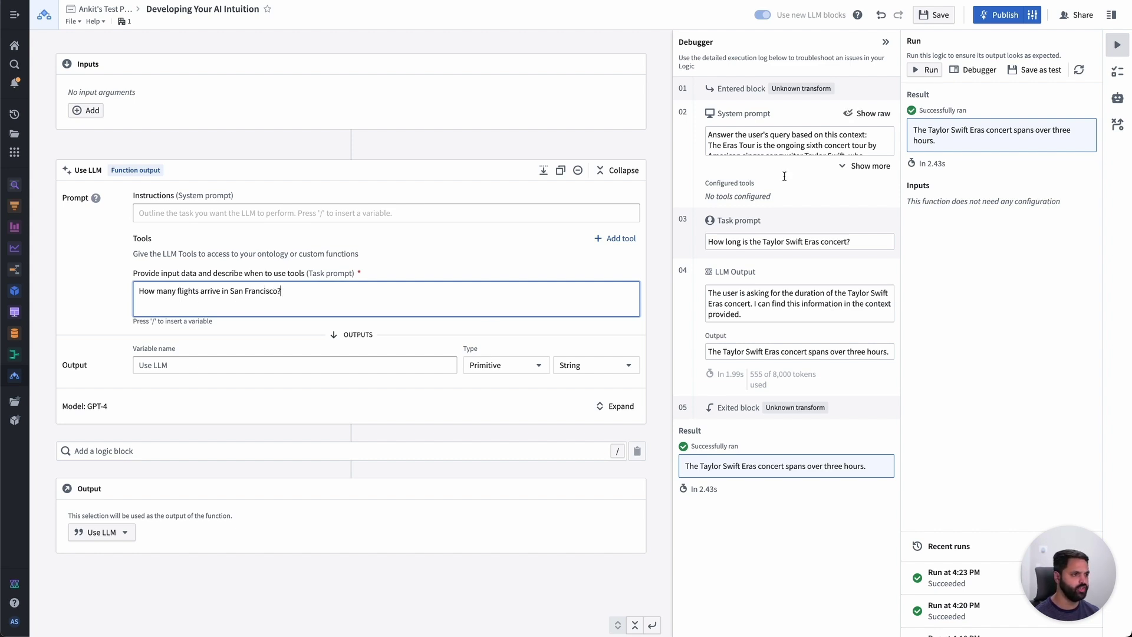
pyautogui.click(927, 70)
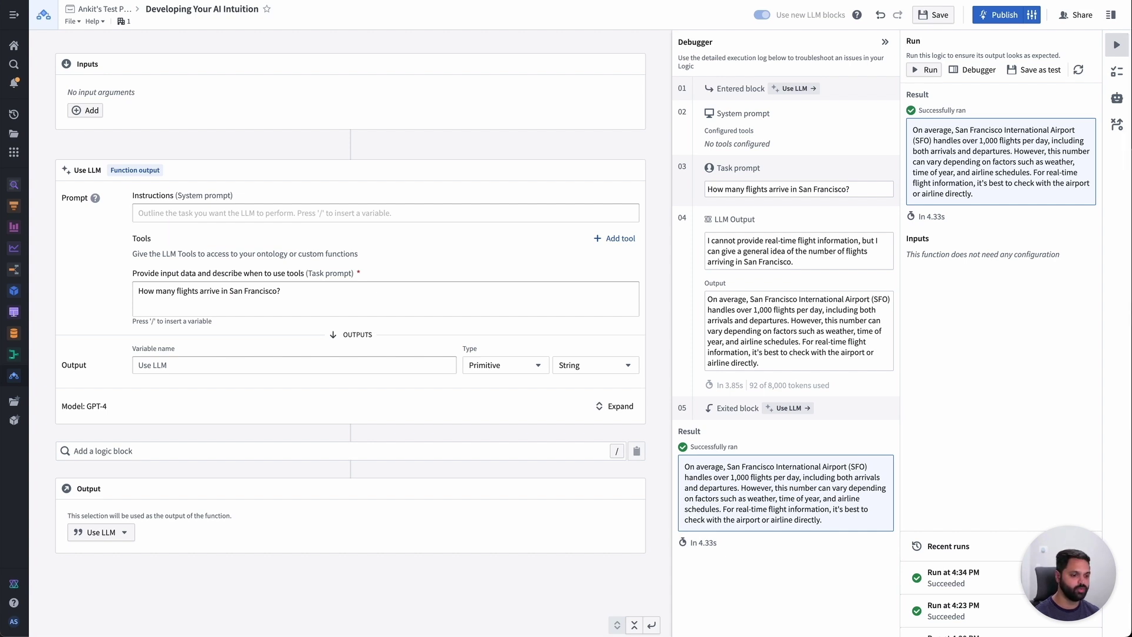
# Give the LLM block a Query objects tool using the Flight object type
pyautogui.click(620, 241)
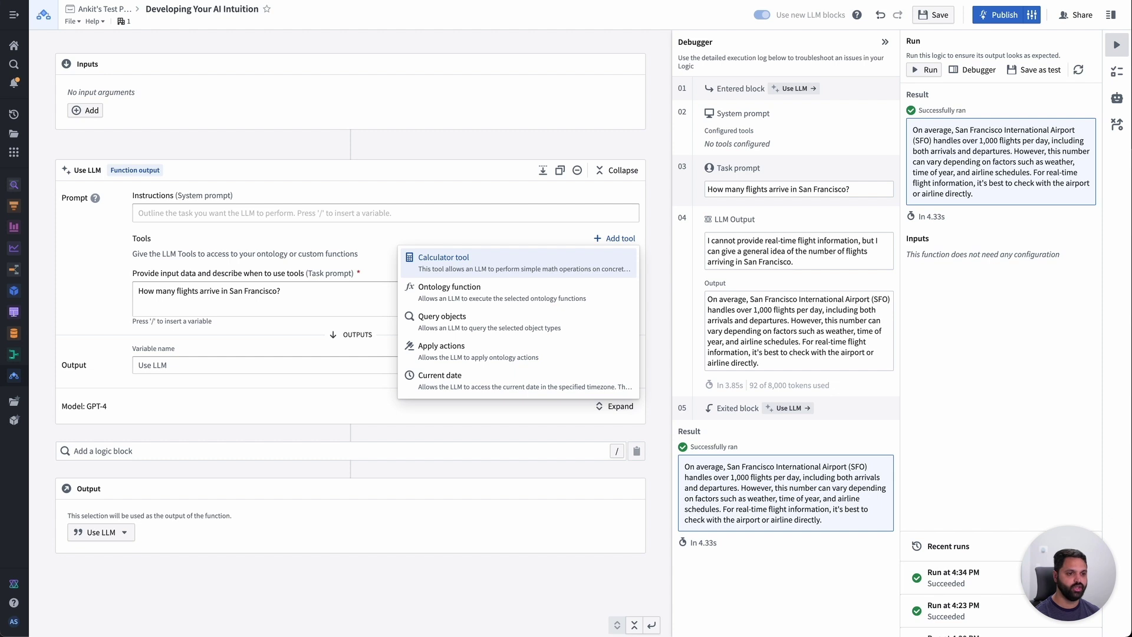
pyautogui.click(487, 318)
pyautogui.click(175, 292)
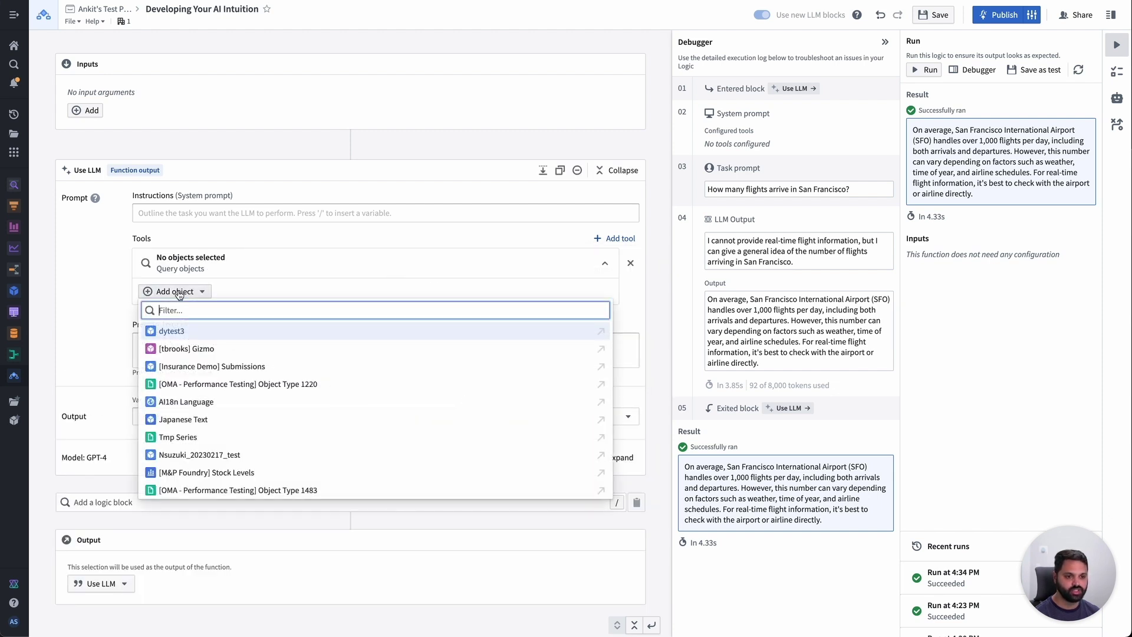
pyautogui.write('flight')
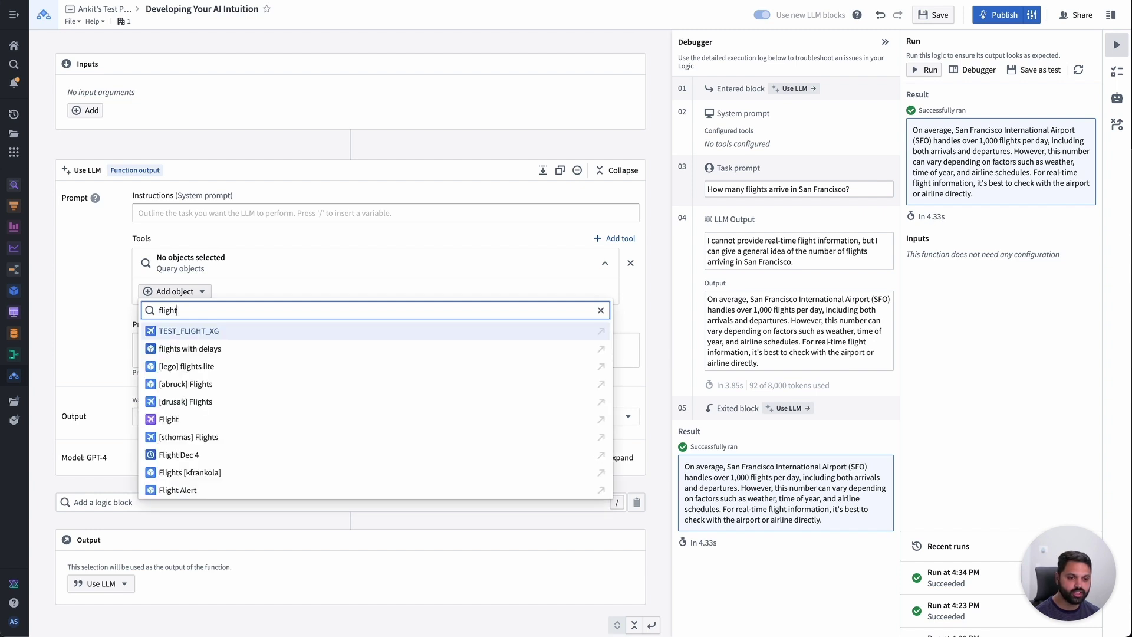
pyautogui.click(176, 420)
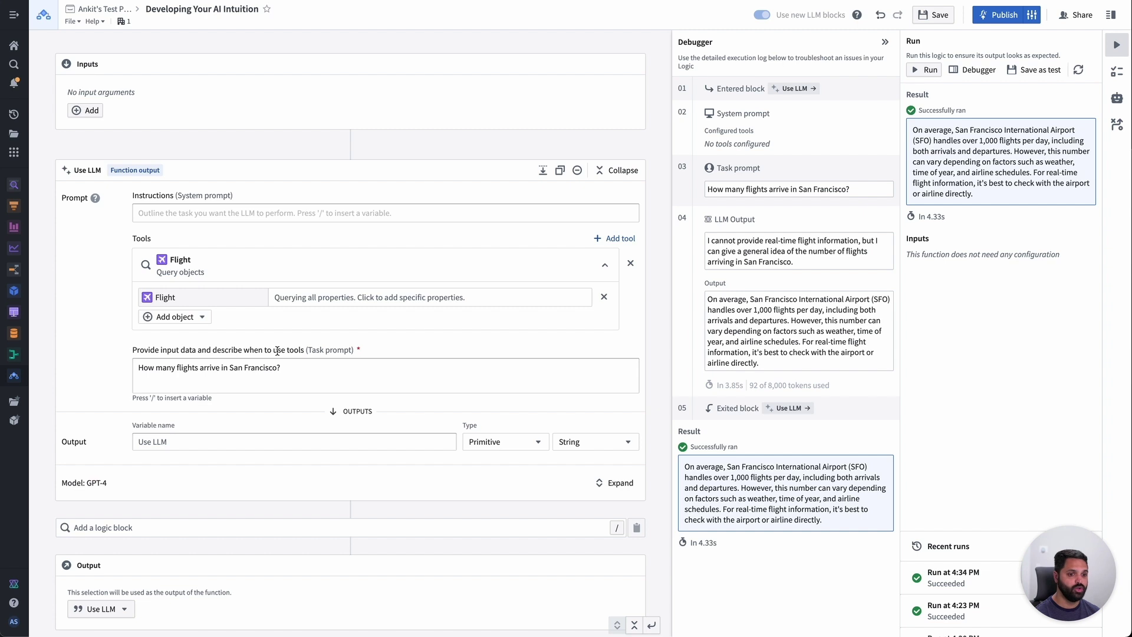
# Run the logic and inspect the Arrival City is San Francisco filter behind the 23,932 answer
pyautogui.click(926, 70)
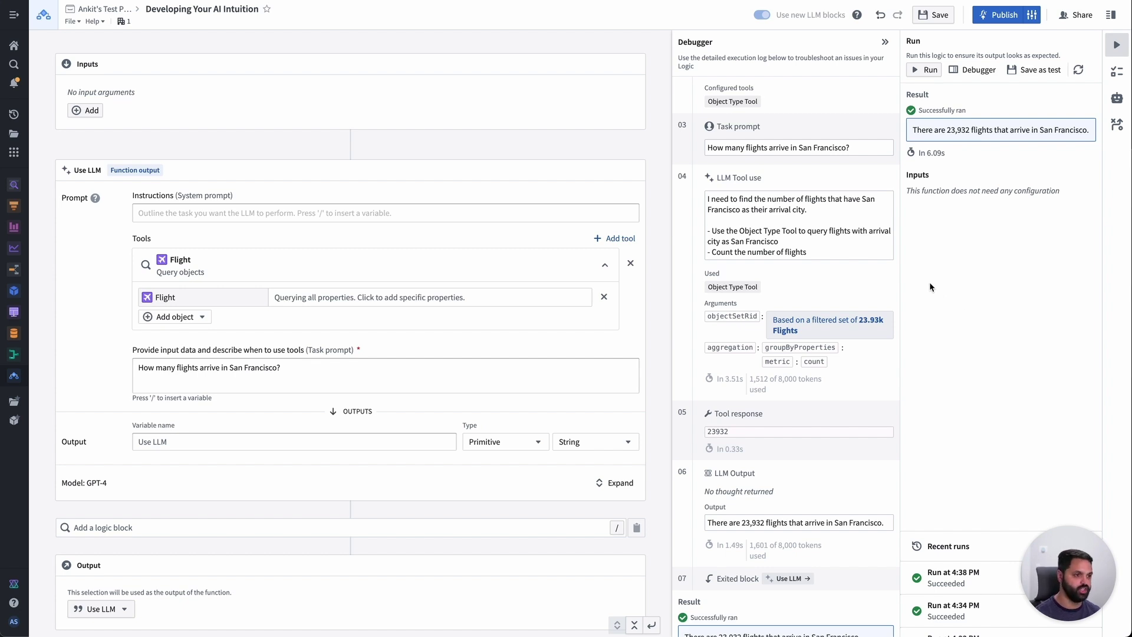
pyautogui.scroll(2, 820, 235)
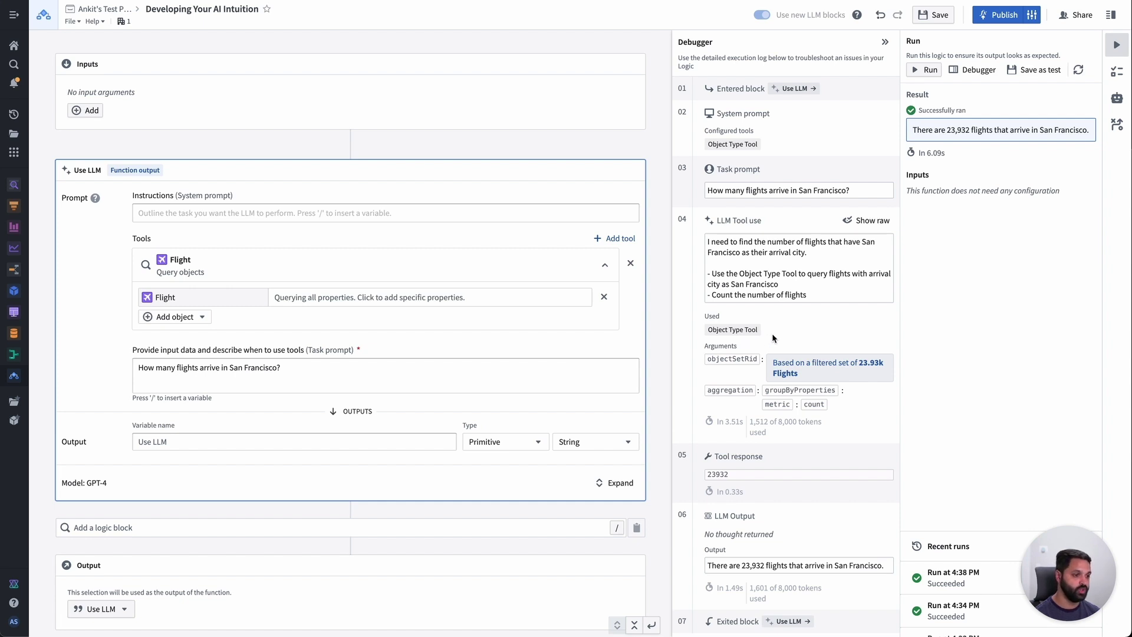
pyautogui.moveTo(807, 368)
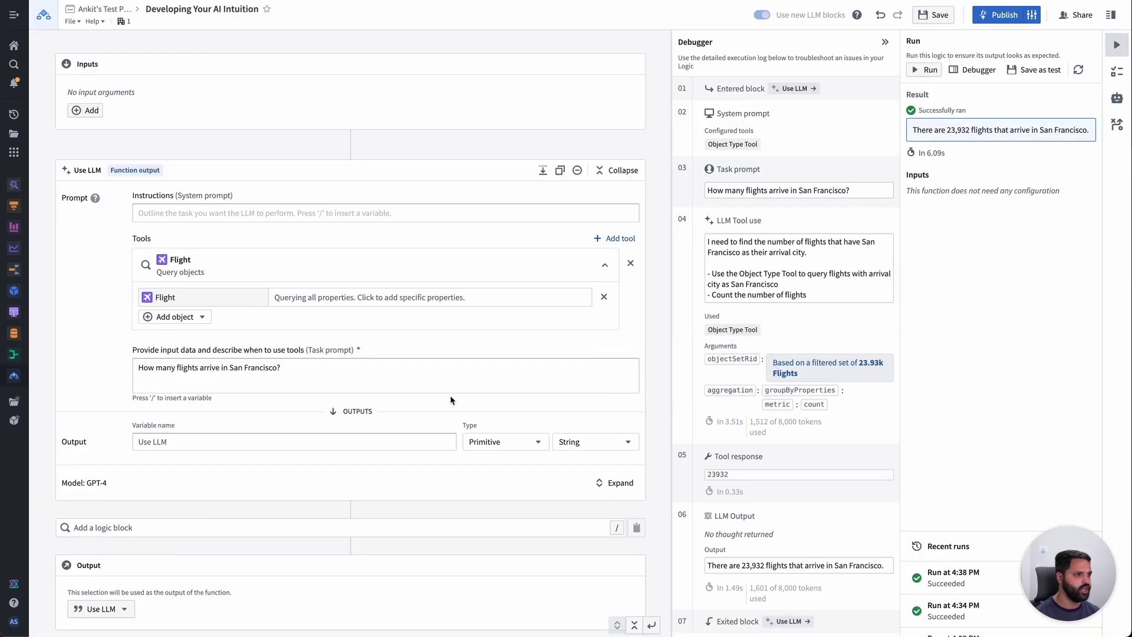
# Add 'What is that number cubed?' to the task prompt, rerun, and verify 23932 cubed in a calculator
pyautogui.click(342, 363)
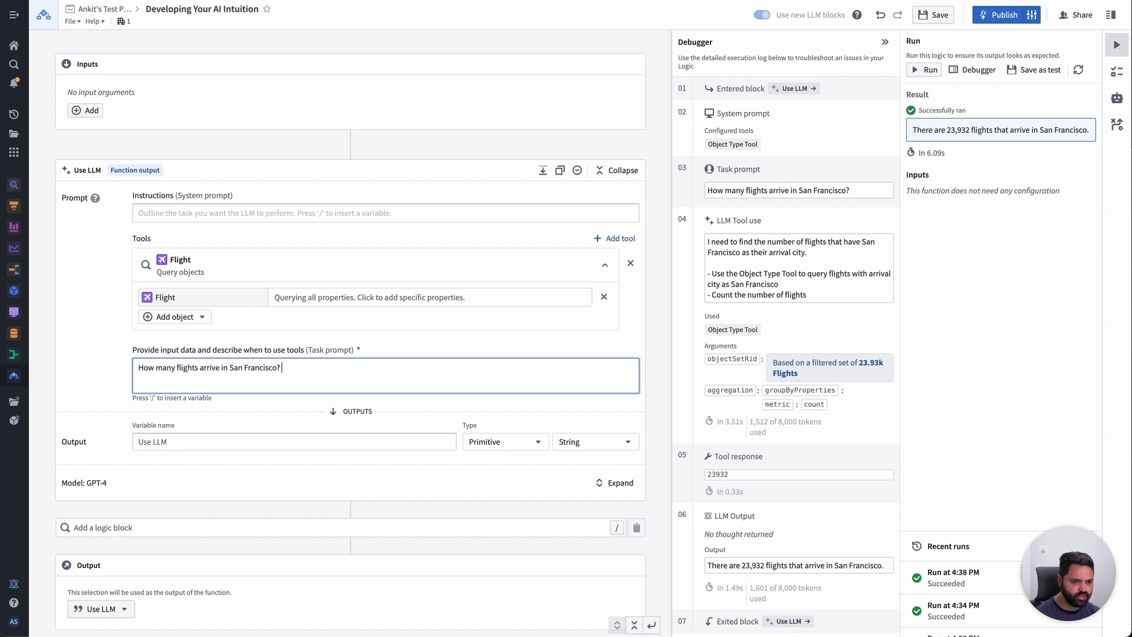
pyautogui.write('What is that n')
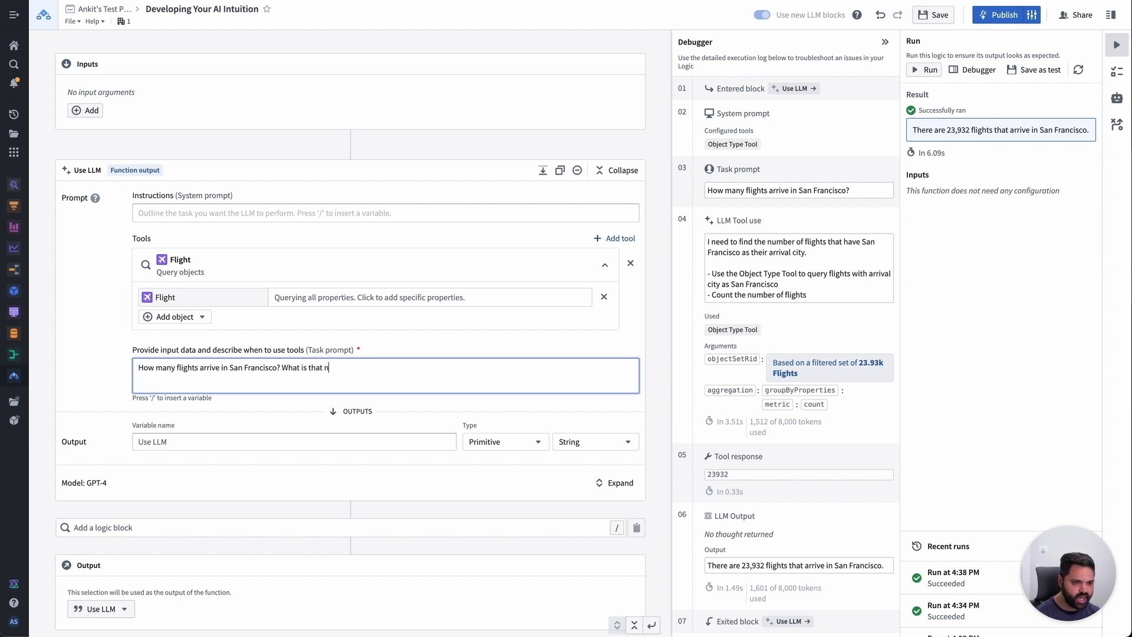
pyautogui.write('umber cubed?')
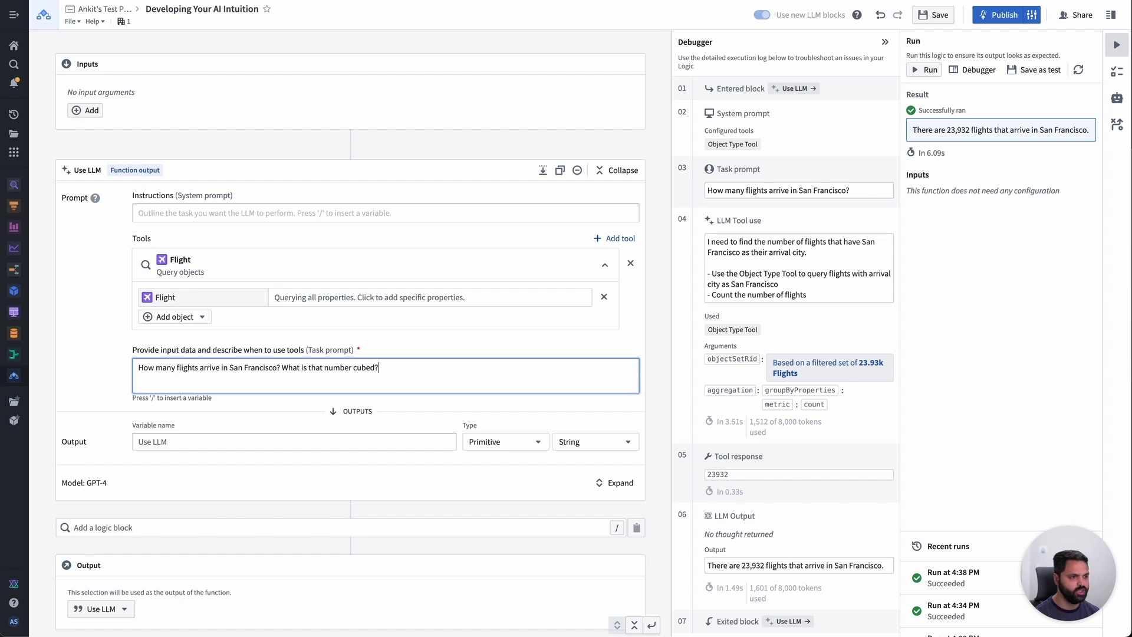
pyautogui.click(924, 69)
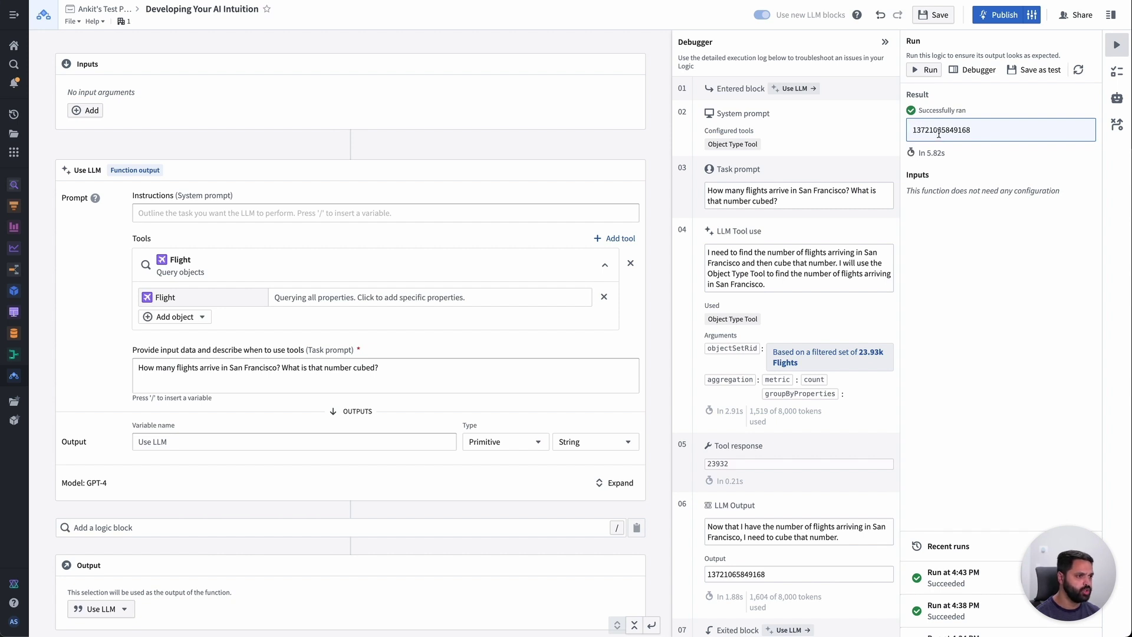
pyautogui.hotkey('alt', 'space')
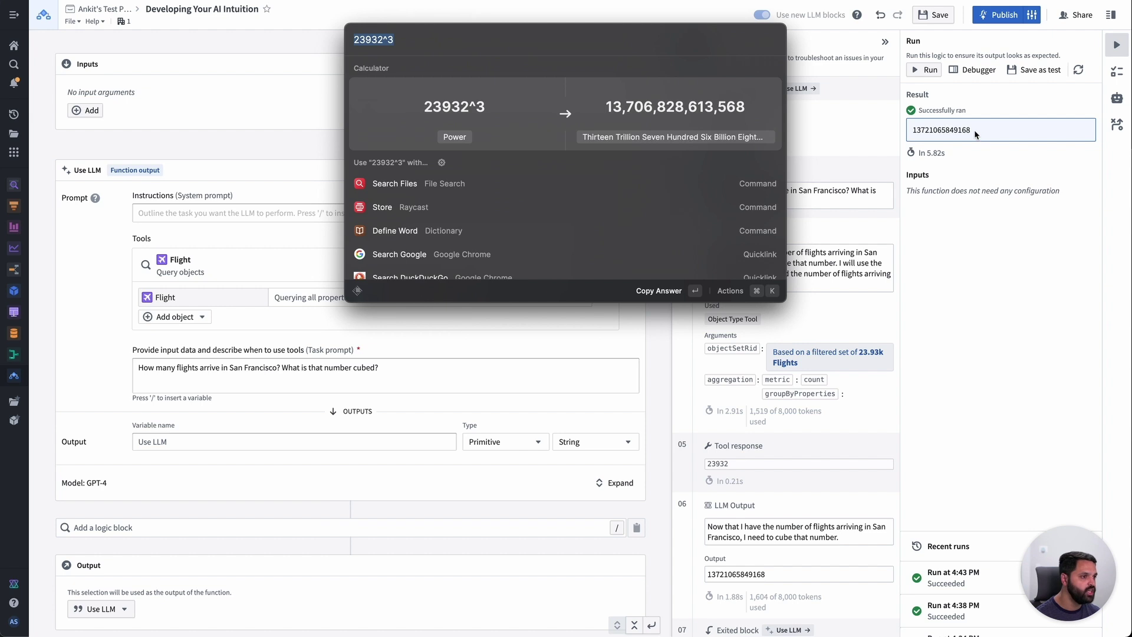
pyautogui.press('Escape')
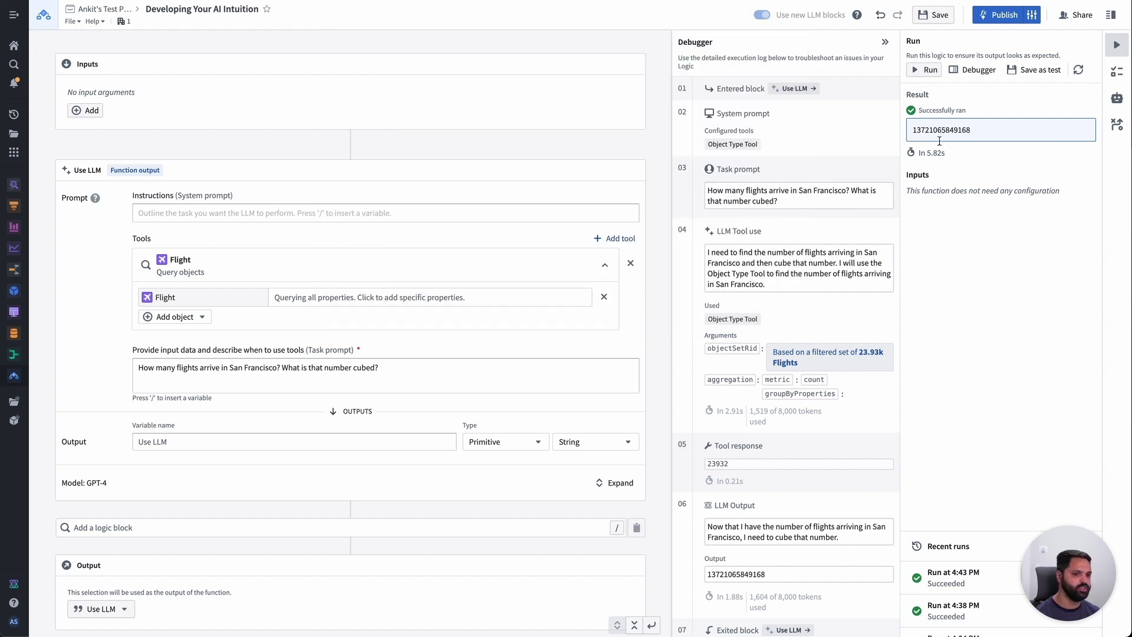
# Add a Calculator tool to the LLM block and rerun to get 13,706,828,613,568
pyautogui.click(611, 239)
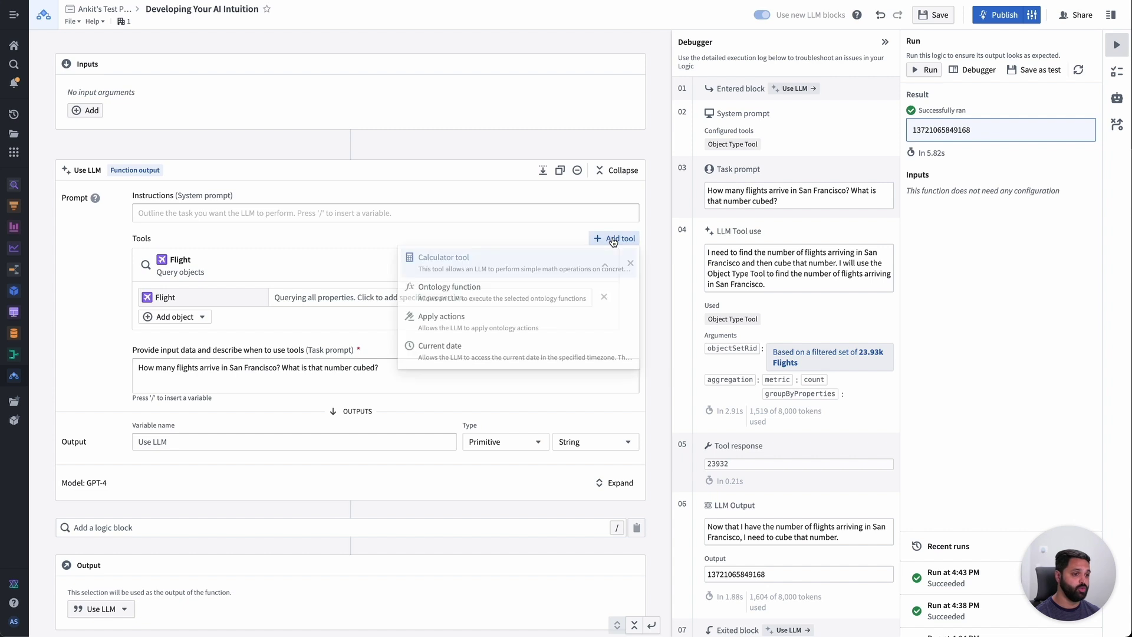
pyautogui.click(531, 260)
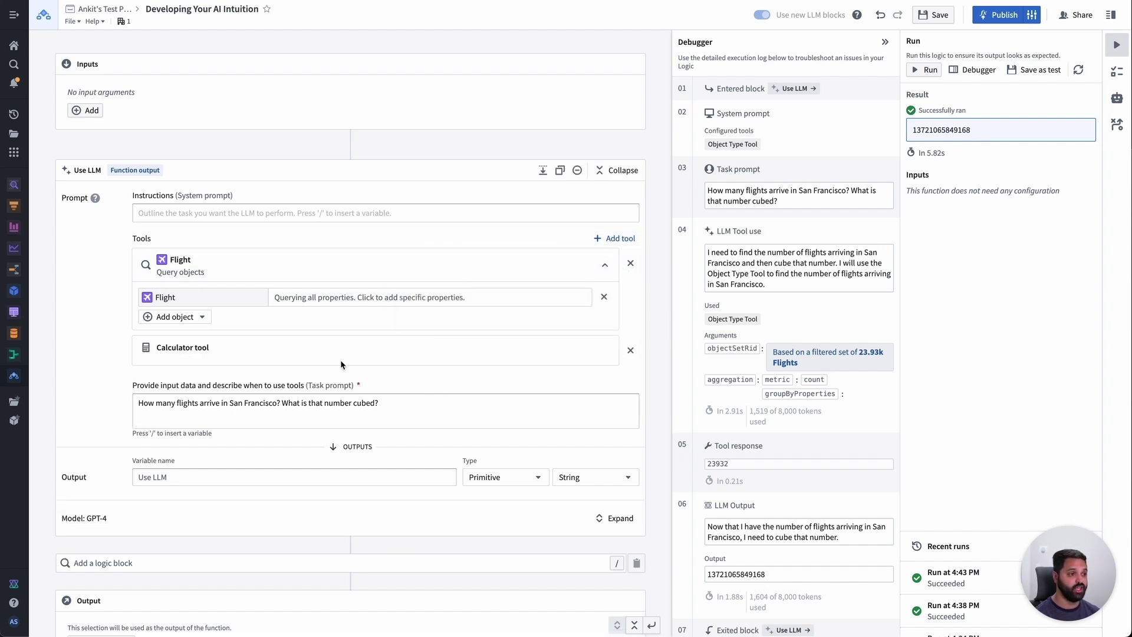
pyautogui.click(925, 71)
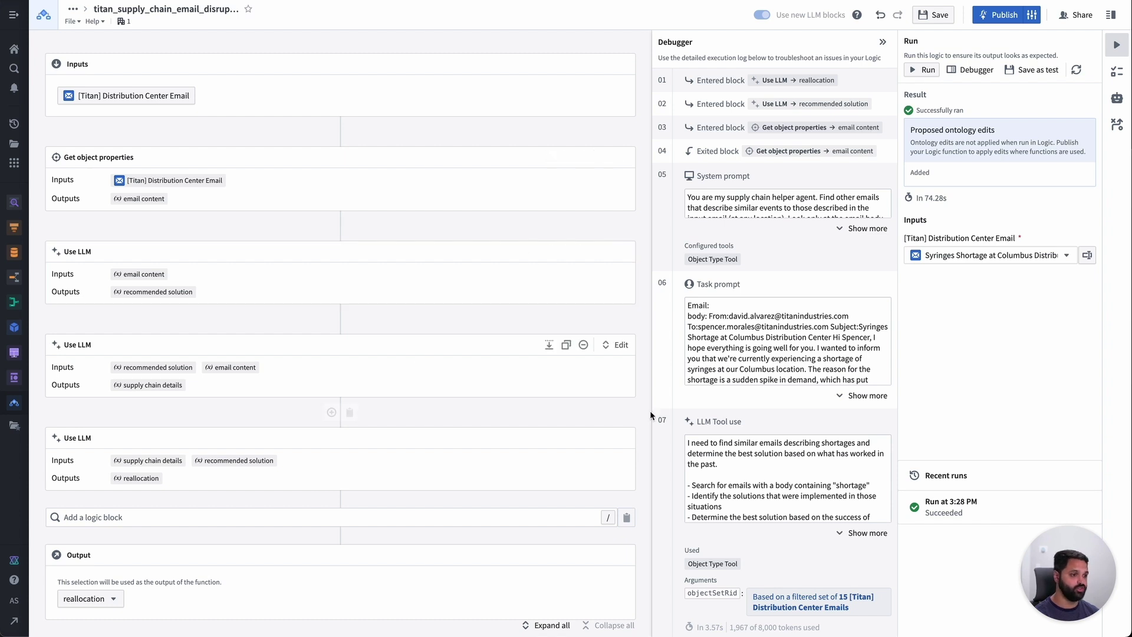
# Scroll the supply-chain Debugger log to the inventory reallocation recommendation for the Columbus syringe shortage
pyautogui.scroll(-3, 723, 379)
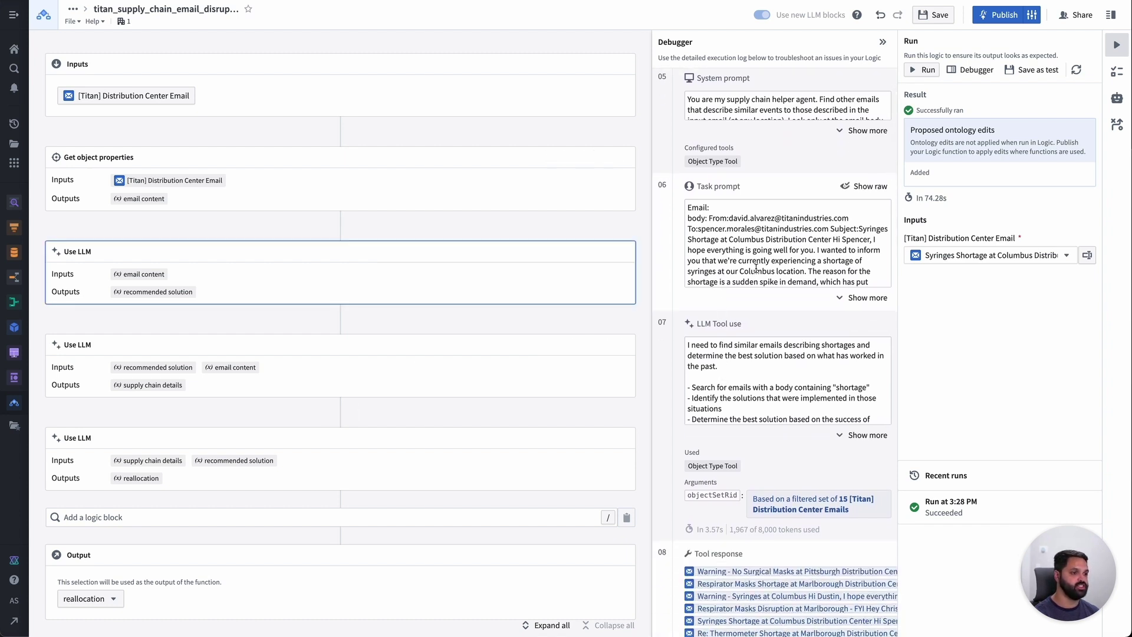
pyautogui.scroll(-4, 774, 383)
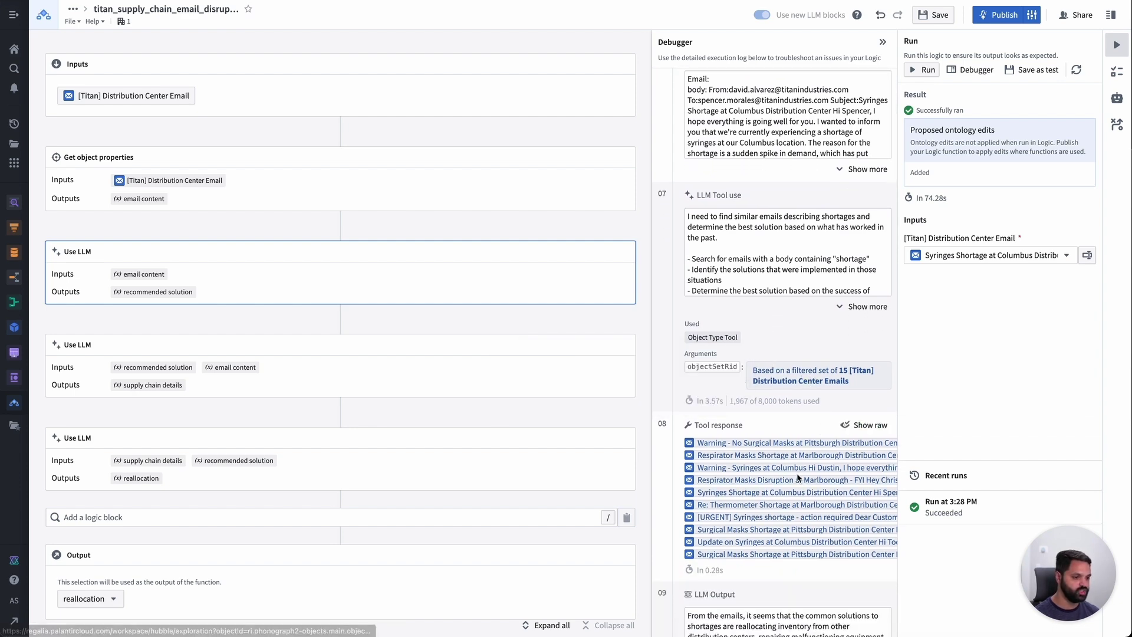
pyautogui.scroll(-3, 799, 478)
pyautogui.scroll(-15, 797, 477)
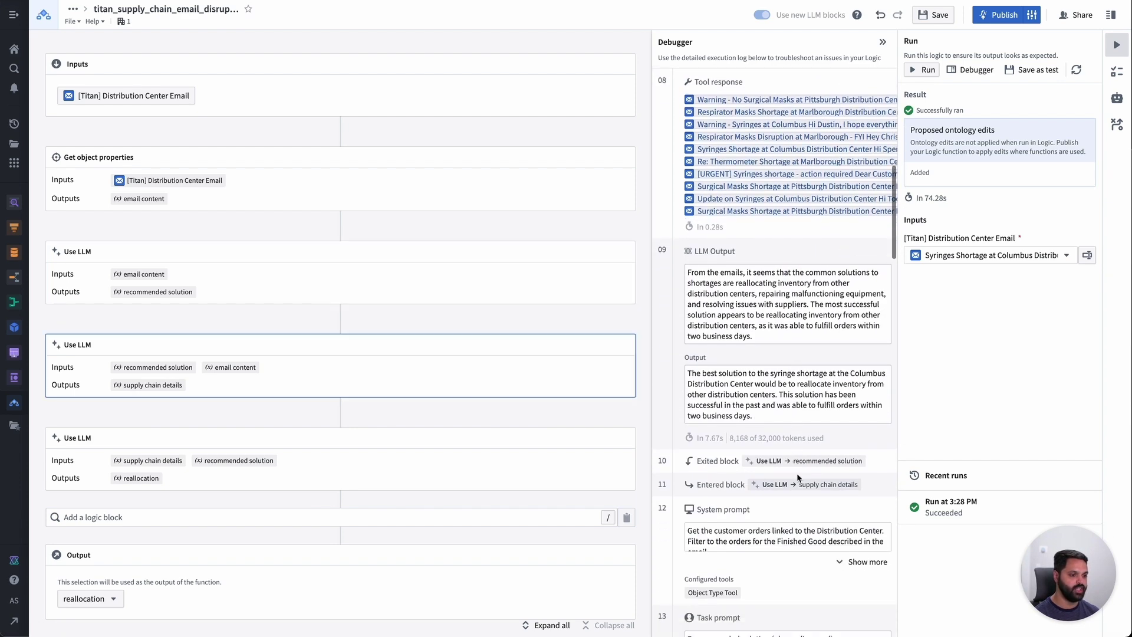
pyautogui.scroll(-1, 797, 473)
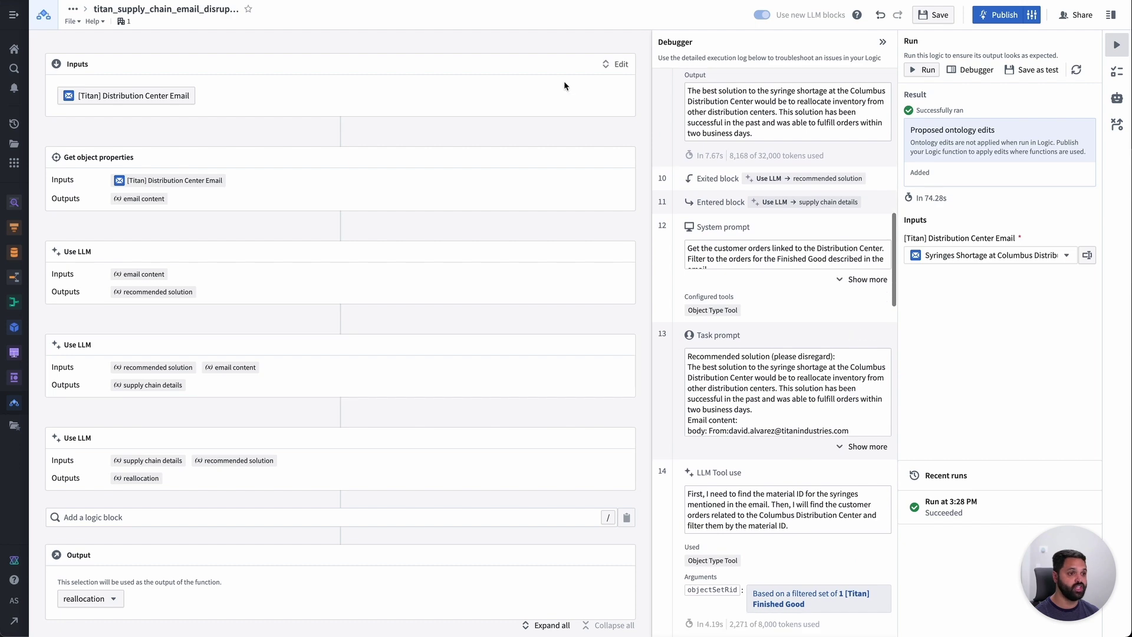
# Expand all logic blocks and review their prompts, tools and the applied Create Reallocation Proposal action
pyautogui.click(548, 625)
pyautogui.scroll(15, 530, 359)
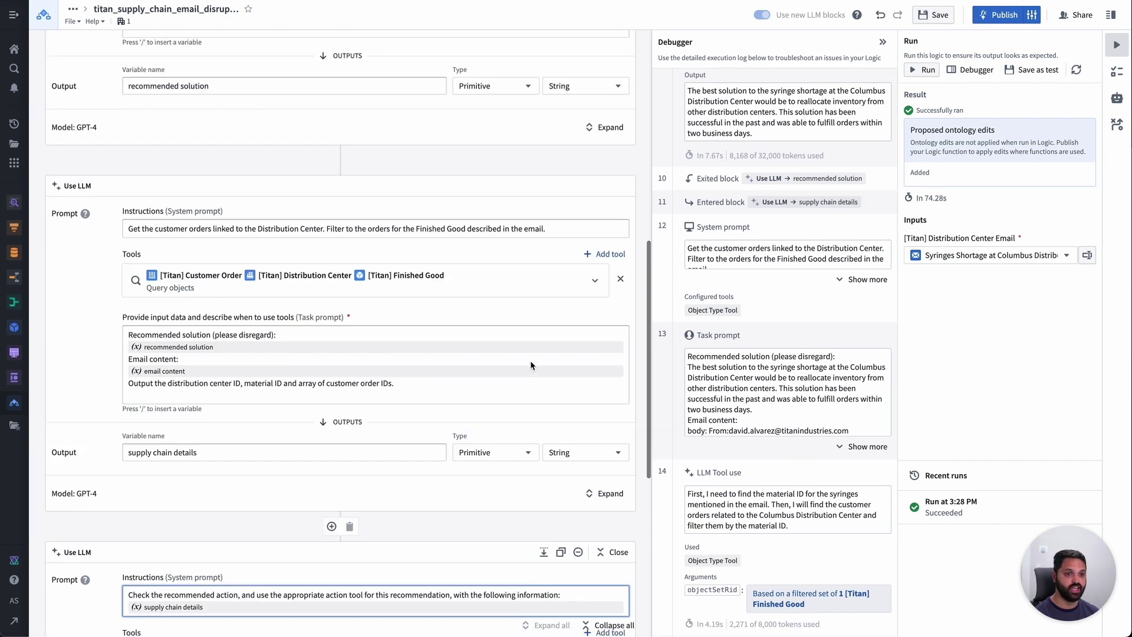
pyautogui.scroll(-4, 529, 365)
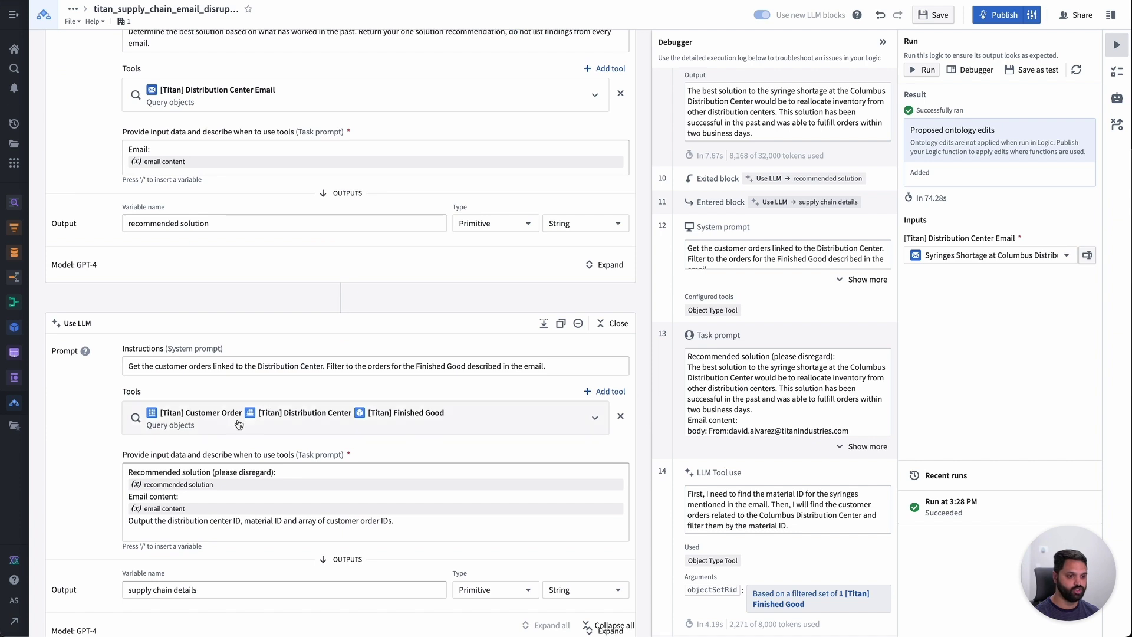
pyautogui.scroll(-11, 483, 444)
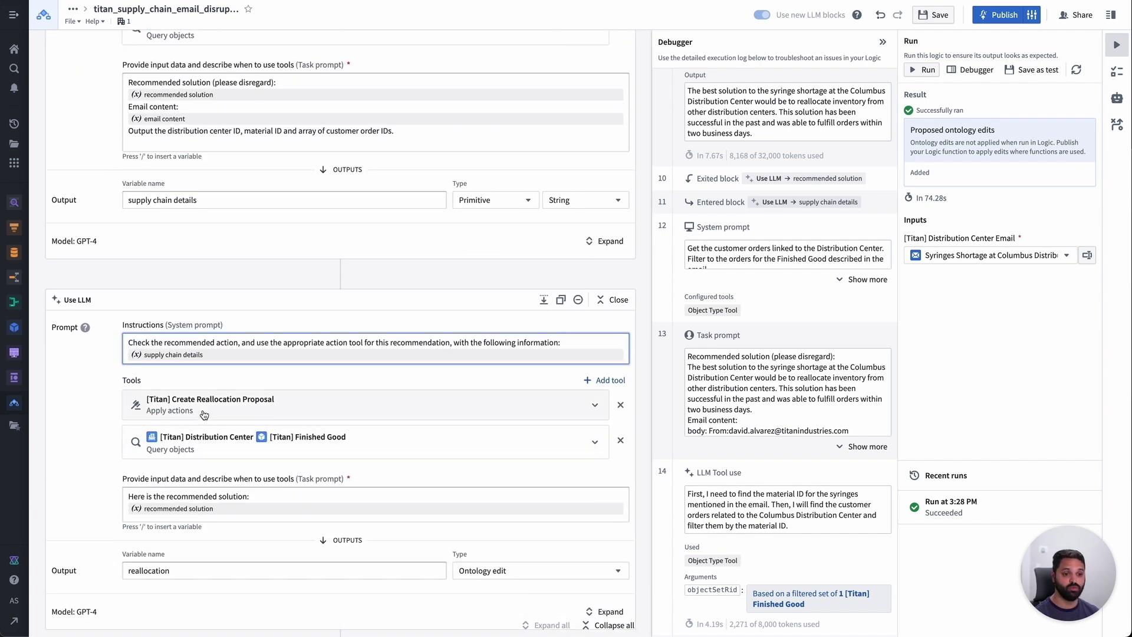
pyautogui.scroll(-12, 793, 494)
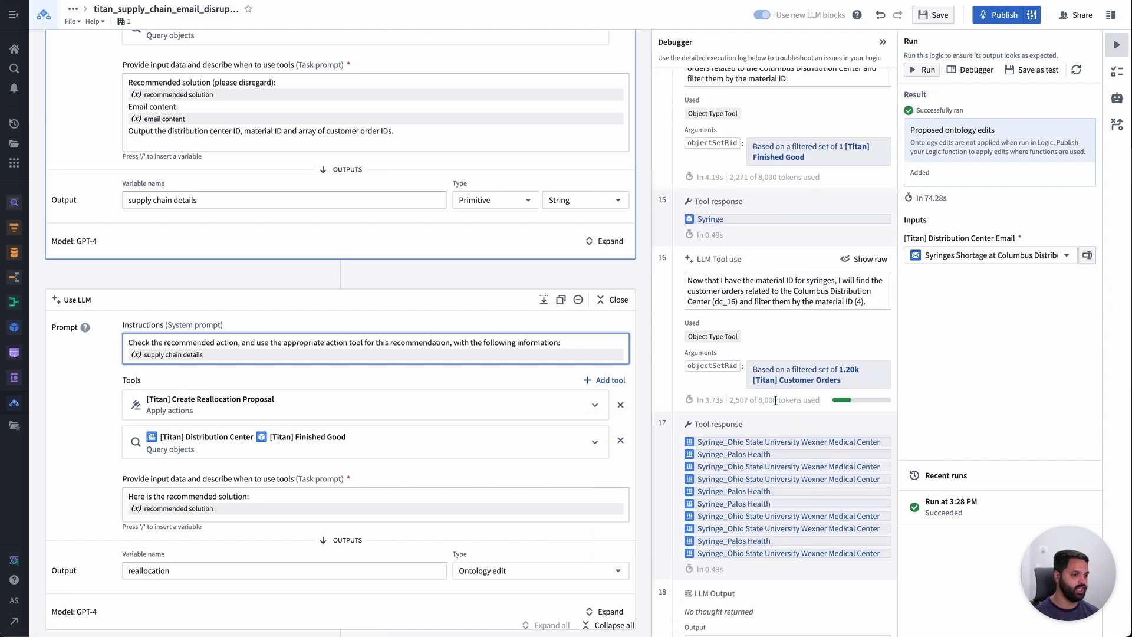
pyautogui.scroll(-12, 775, 407)
pyautogui.scroll(-15, 775, 399)
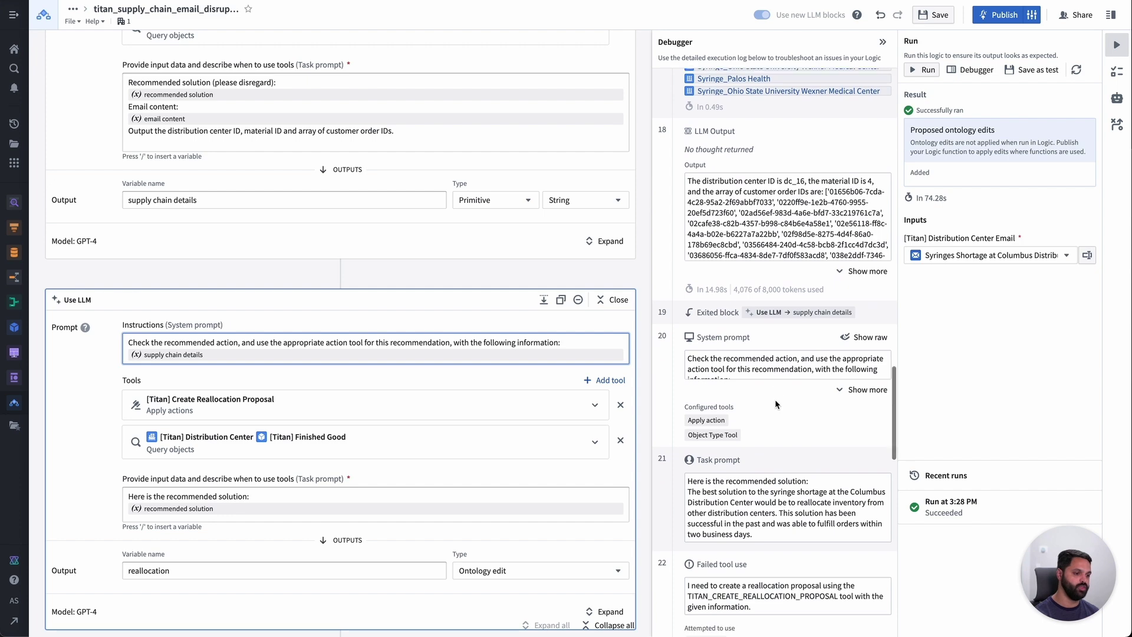
pyautogui.scroll(-5, 775, 399)
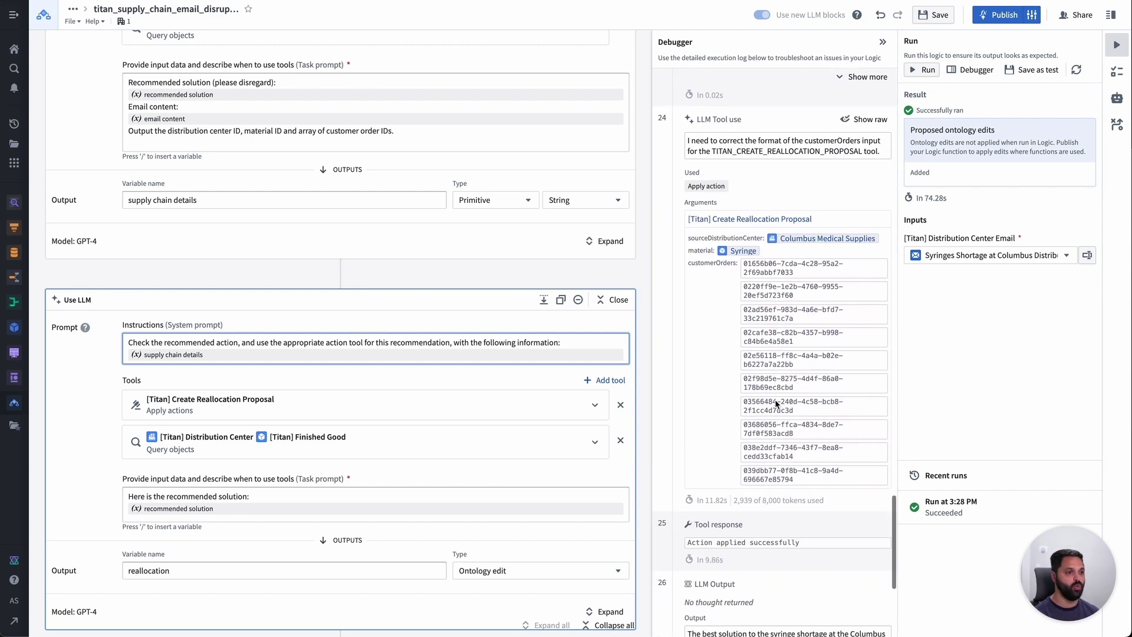